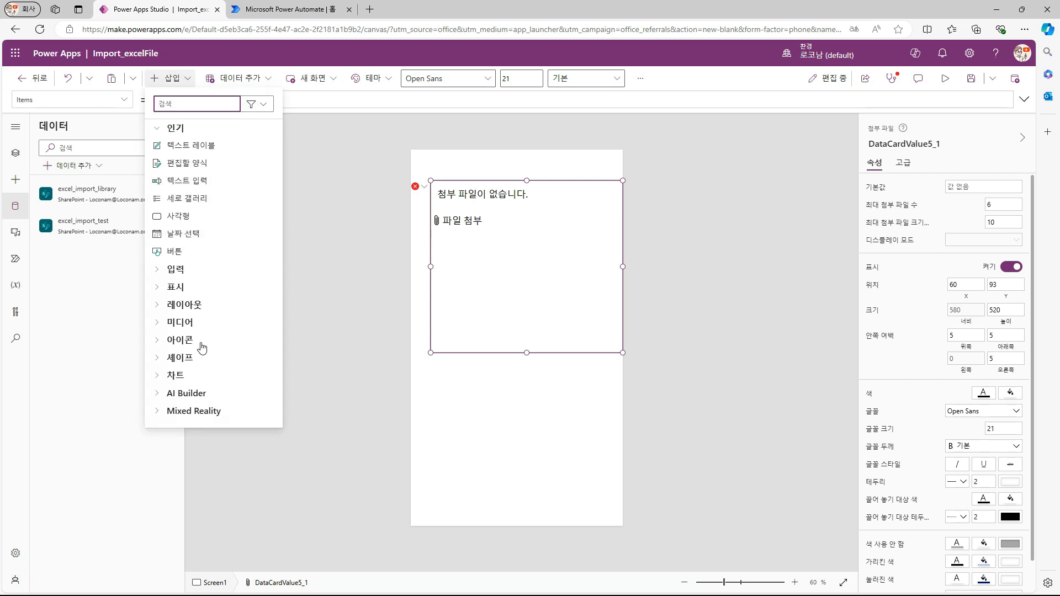
# Resize the attachment control on the screen to 460 wide by 300 high and resolve its flagged property error.
pyautogui.click(502, 250)
pyautogui.moveTo(622, 267); pyautogui.dragTo(583, 267)
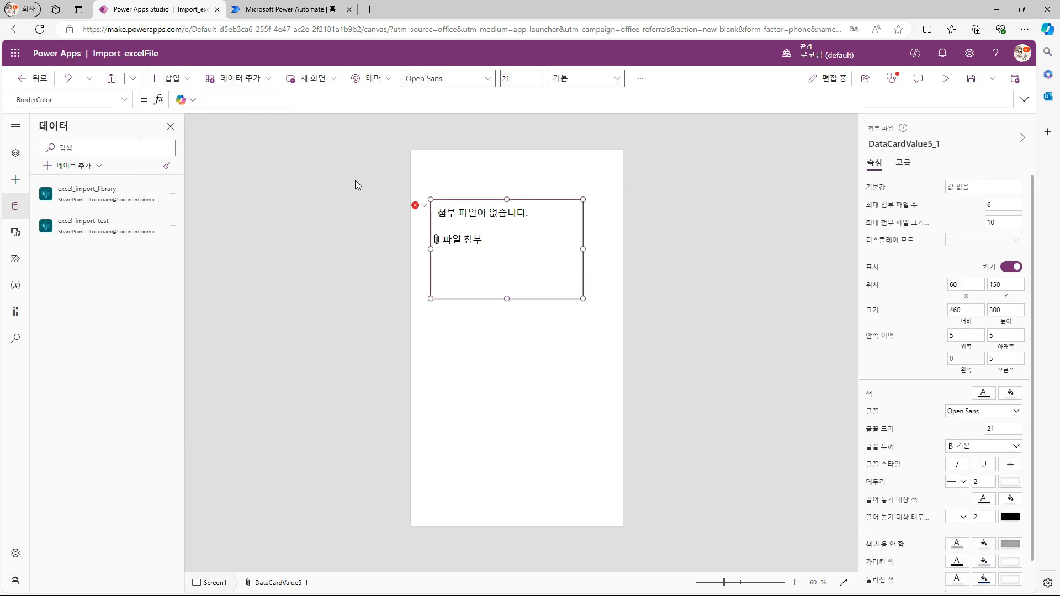
pyautogui.click(424, 206)
pyautogui.click(449, 221)
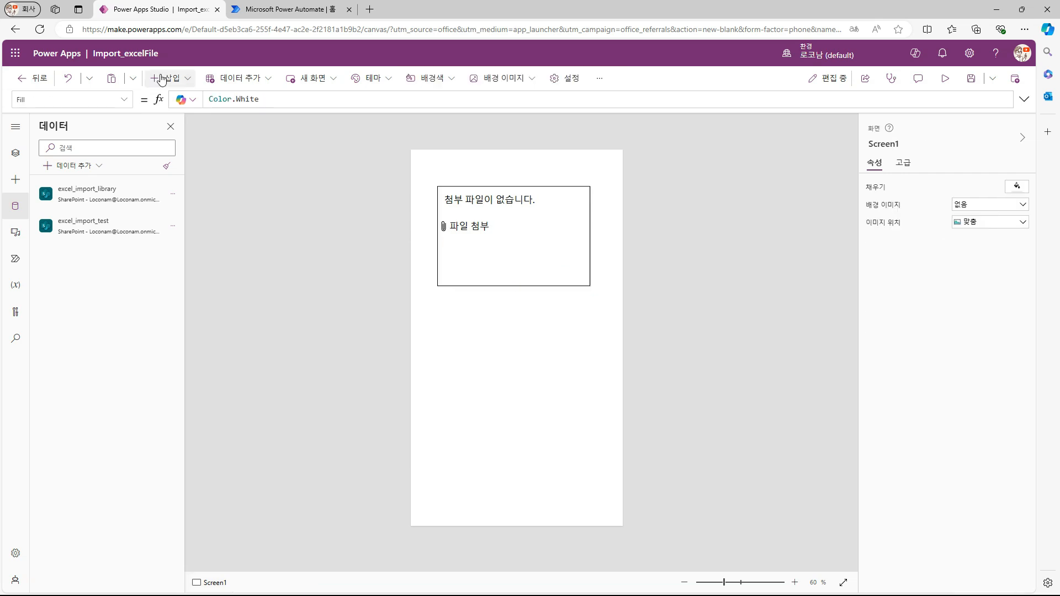
# Insert a button directly below the attachment control, 460 wide by 70 high, at X 81 and Y 451.
pyautogui.click(169, 79)
pyautogui.click(173, 252)
pyautogui.moveTo(469, 170); pyautogui.dragTo(590, 313)
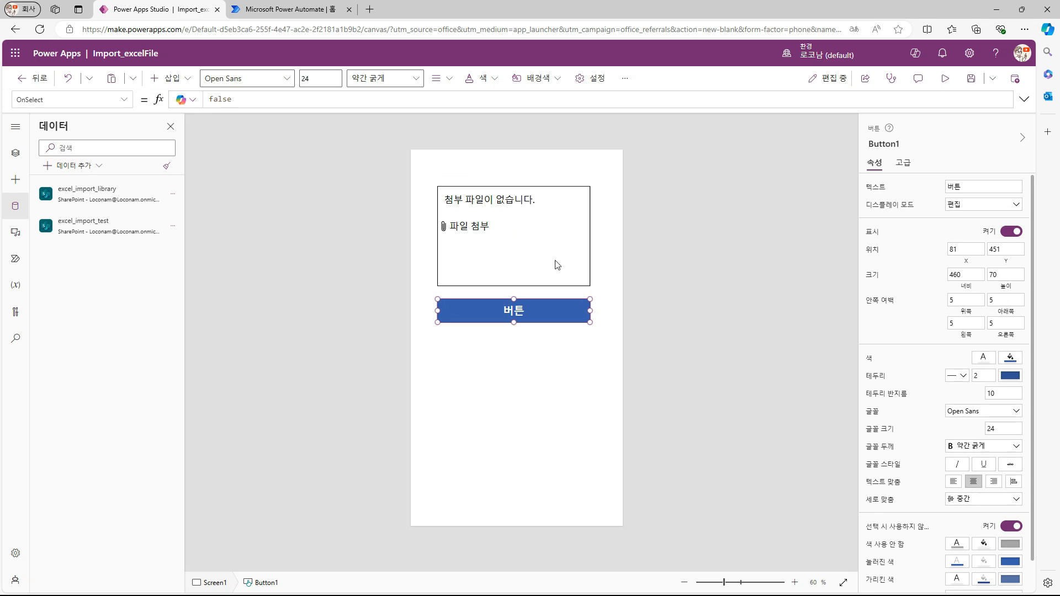
pyautogui.click(425, 243)
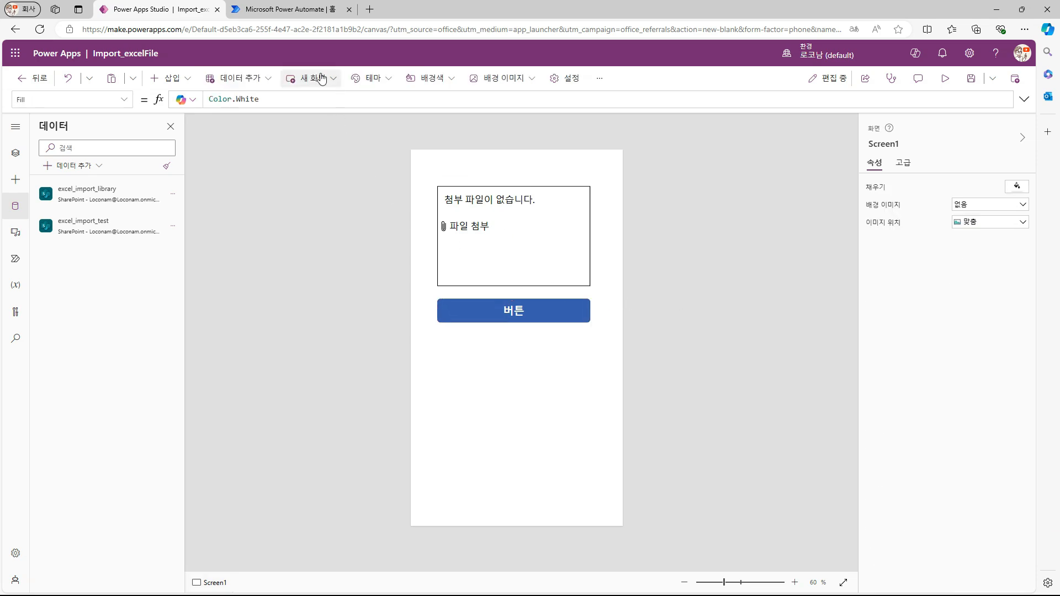
# Switch to Power Automate and create an instant cloud flow named Import_excelFile with the Power Apps (V2) trigger.
pyautogui.click(305, 12)
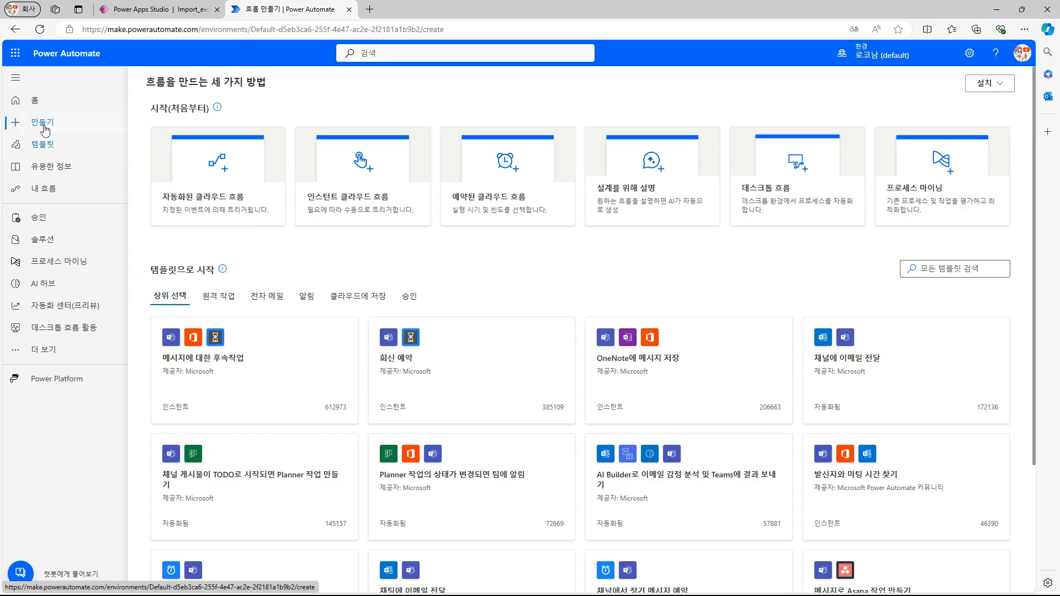
pyautogui.click(351, 165)
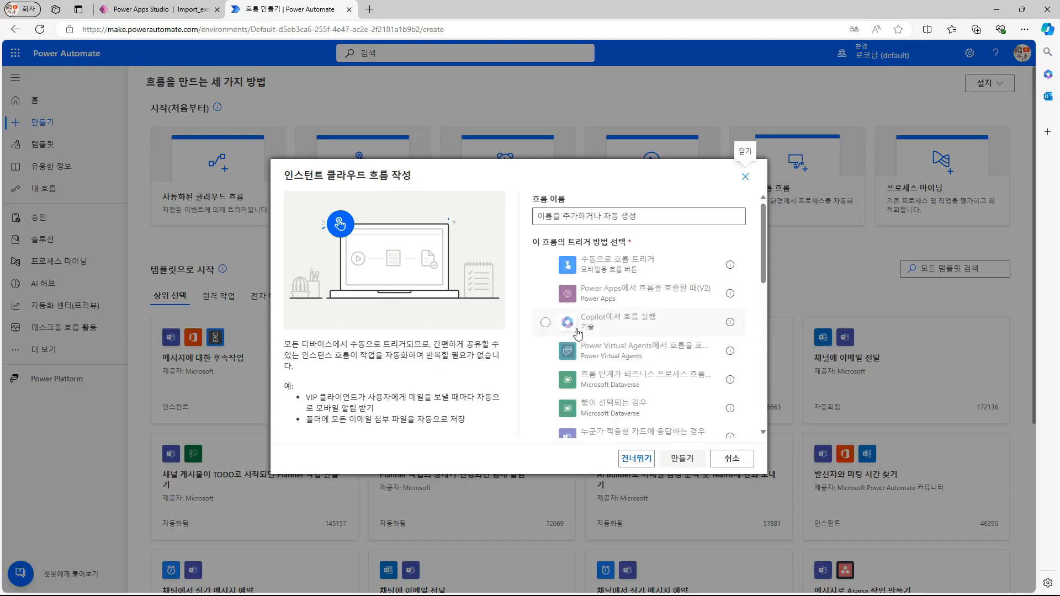
pyautogui.click(545, 294)
pyautogui.click(593, 219)
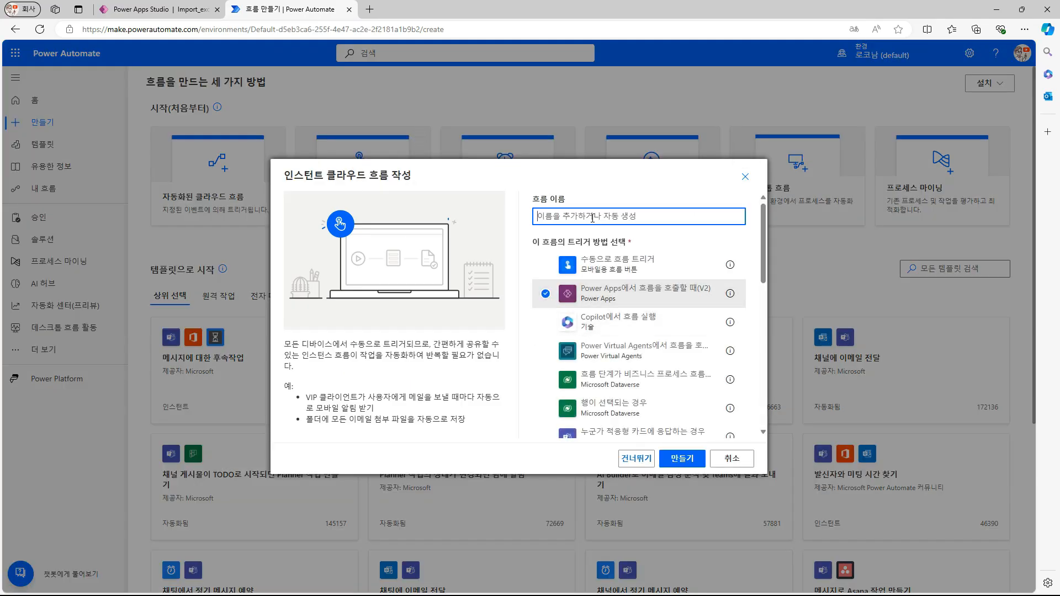
pyautogui.write('Import_excel')
pyautogui.click(683, 459)
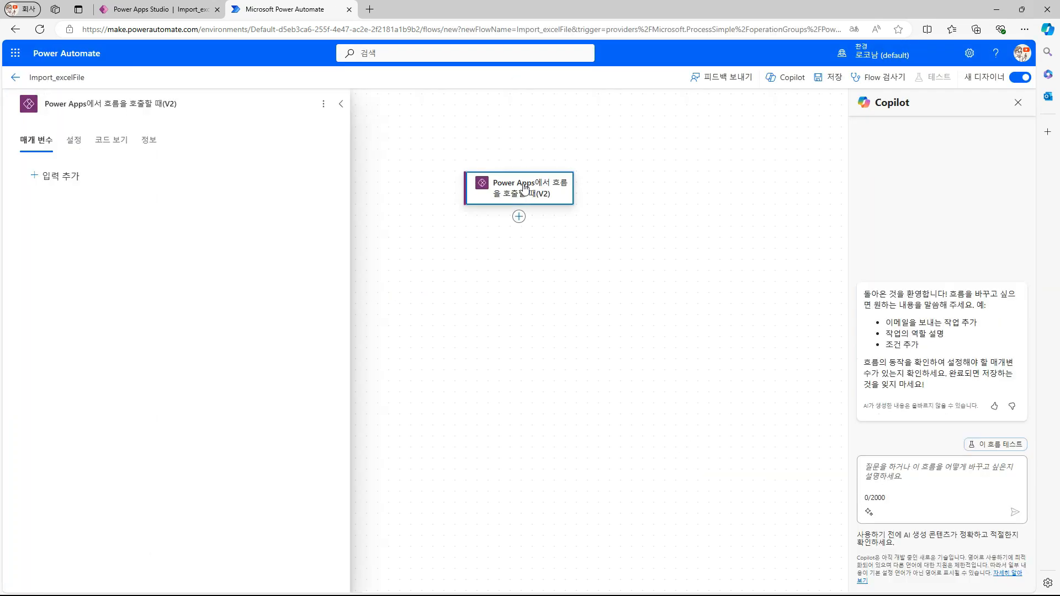
# Add a file input named _file to the trigger, followed by a SharePoint 파일 만들기 action on the 강의용 SharePoint site.
pyautogui.click(55, 177)
pyautogui.click(138, 199)
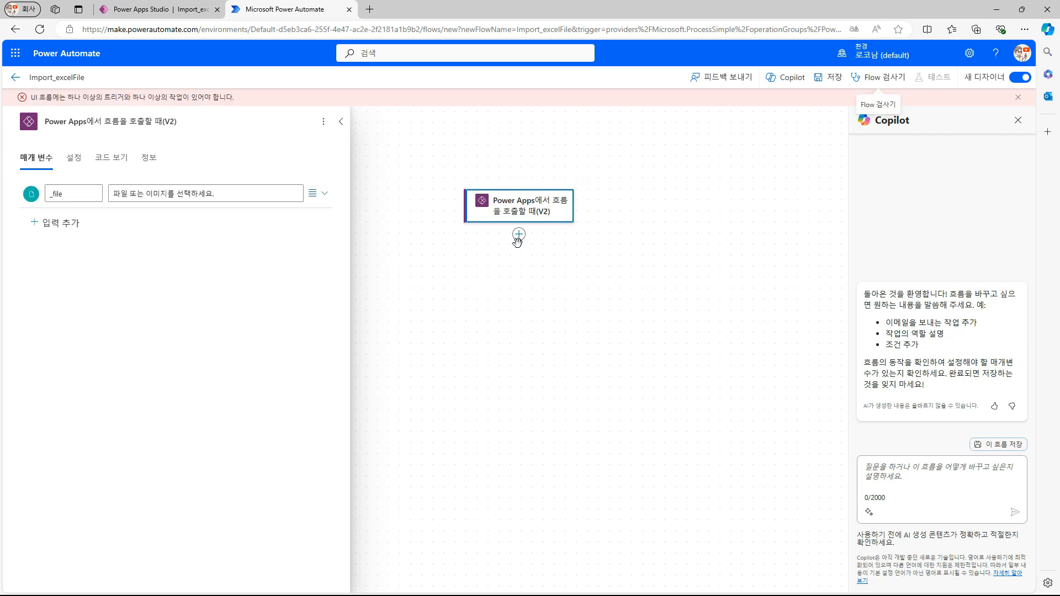
pyautogui.click(518, 234)
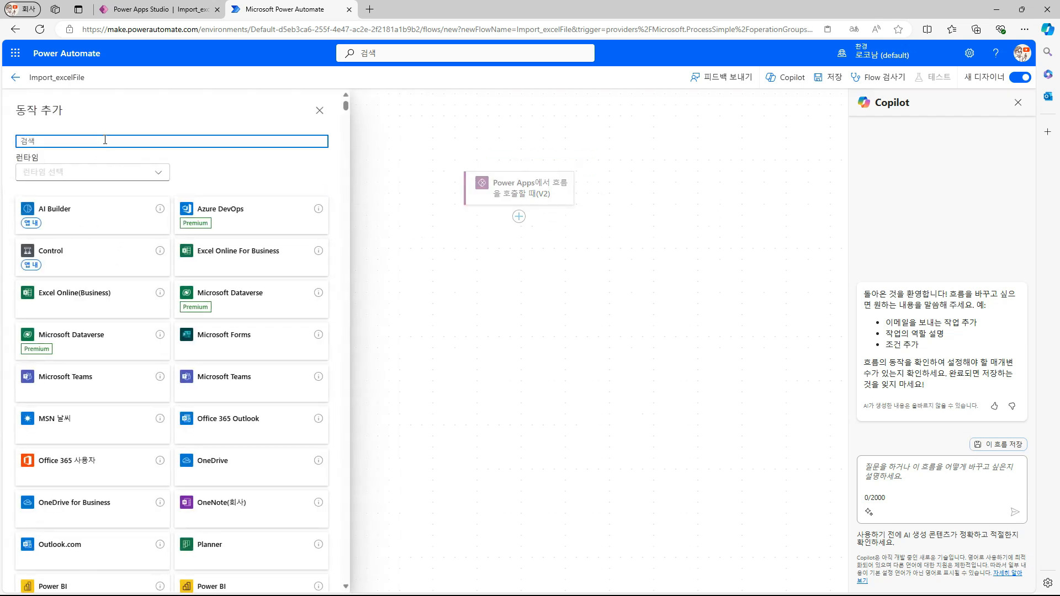
pyautogui.write('share')
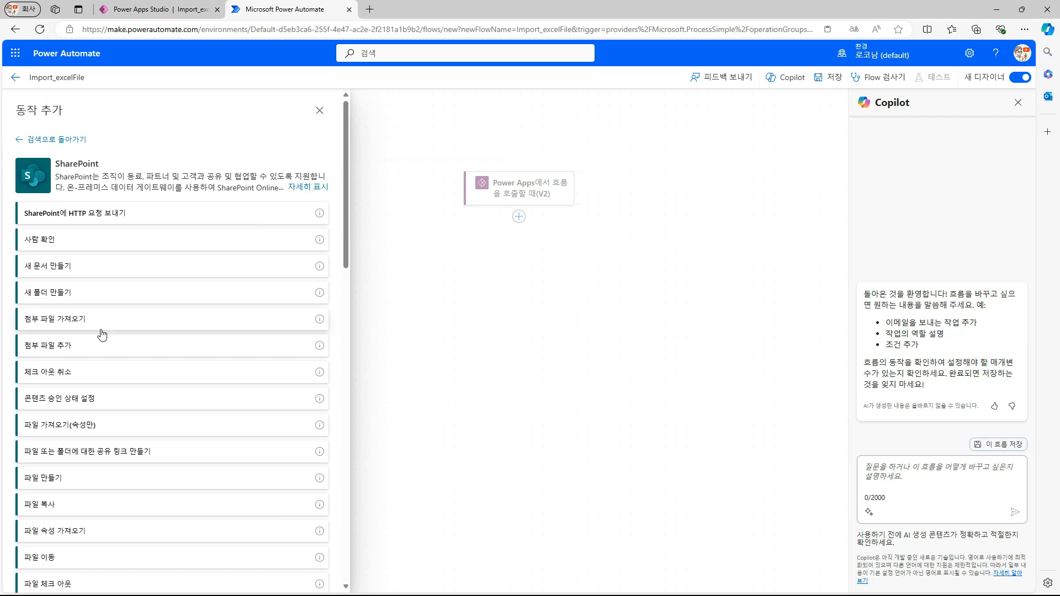
pyautogui.scroll(-2, 101, 333)
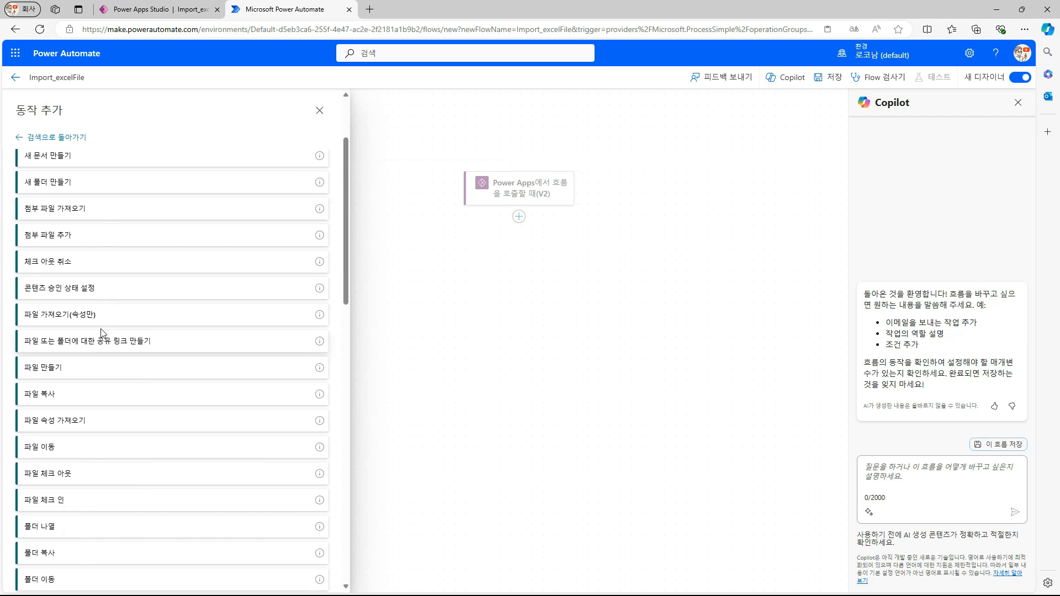
pyautogui.click(101, 367)
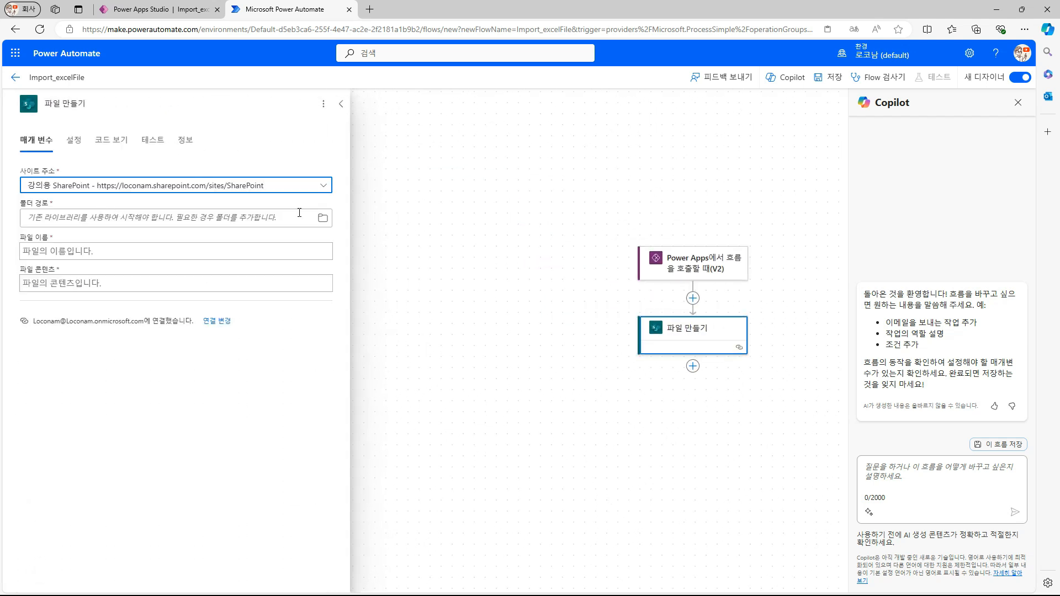
# Set the 파일 만들기 folder path to /excel_import_library, file name to _file name and content to _file contentBytes, and save the flow.
pyautogui.click(299, 213)
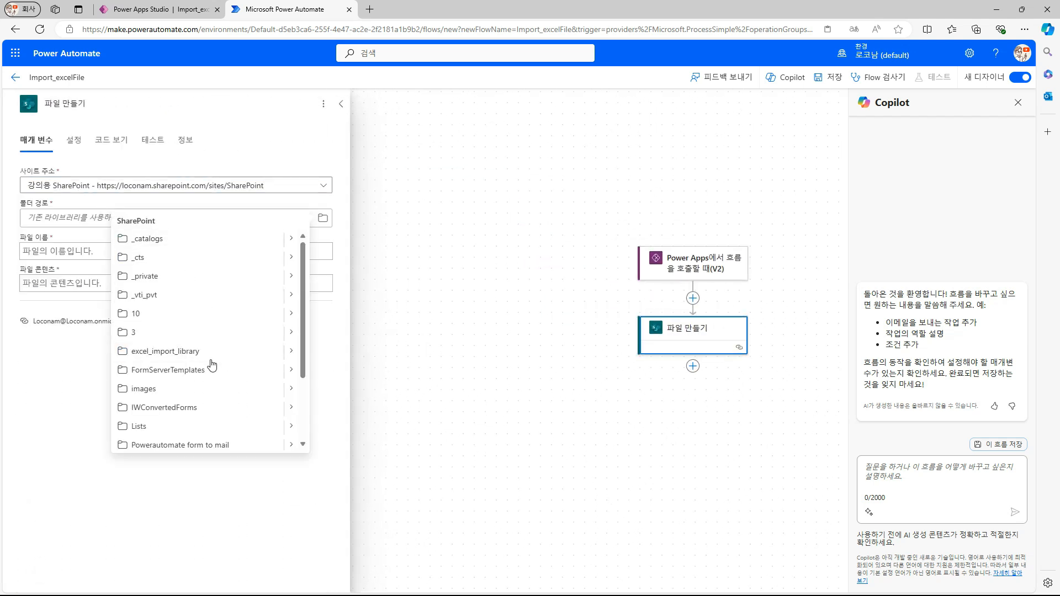
pyautogui.scroll(-2, 213, 383)
pyautogui.click(149, 257)
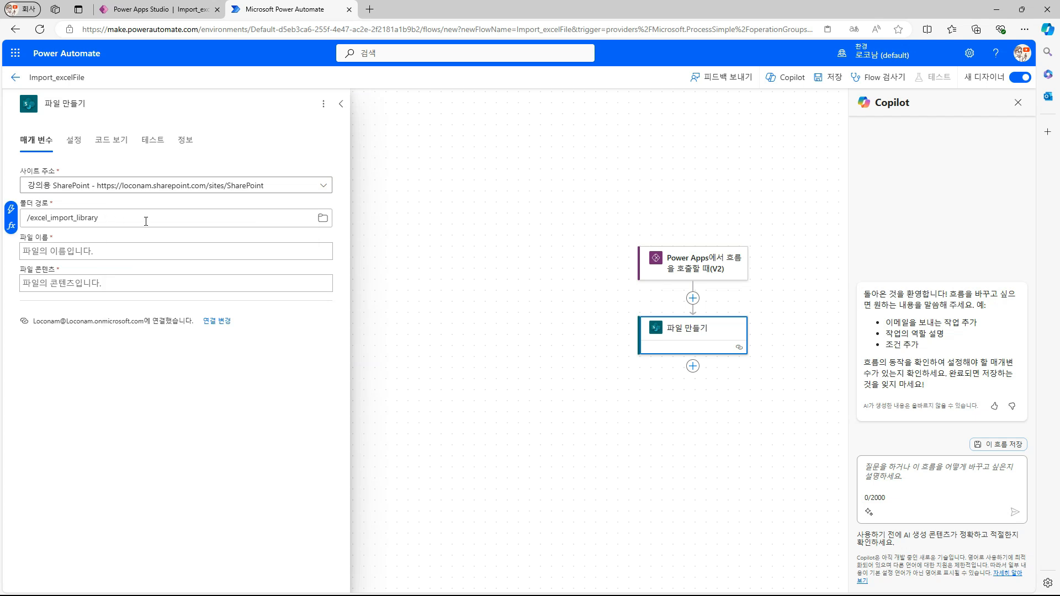
pyautogui.click(205, 251)
pyautogui.click(333, 244)
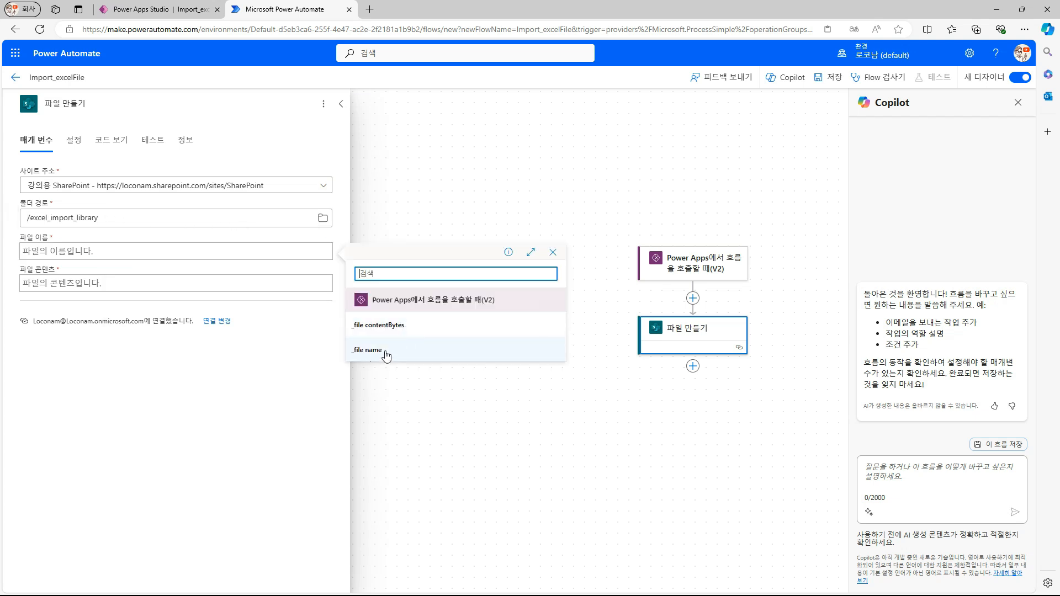
pyautogui.click(386, 355)
pyautogui.click(138, 283)
pyautogui.click(333, 276)
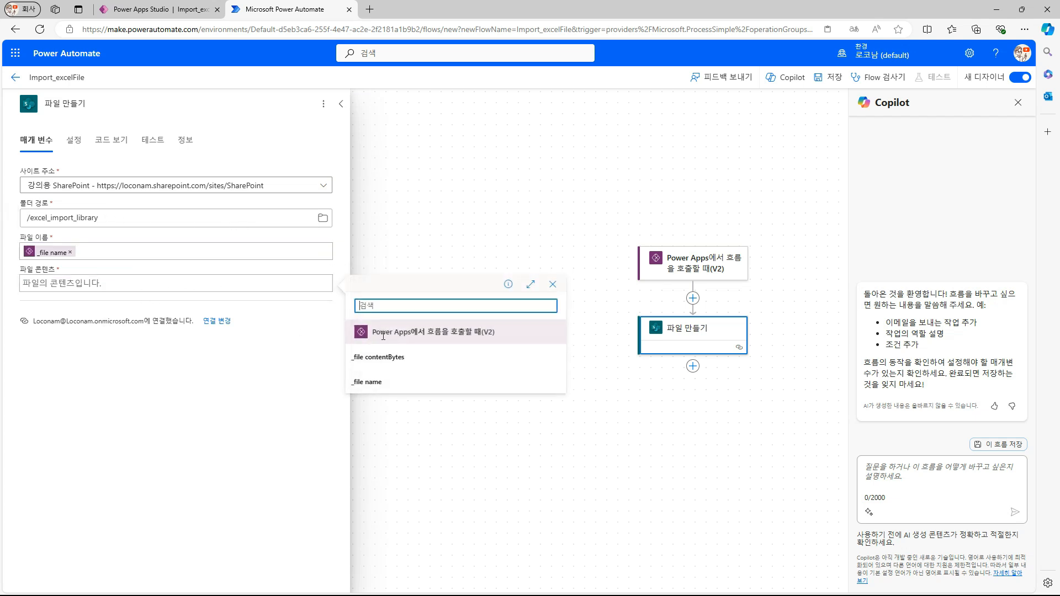
pyautogui.click(381, 357)
pyautogui.click(827, 77)
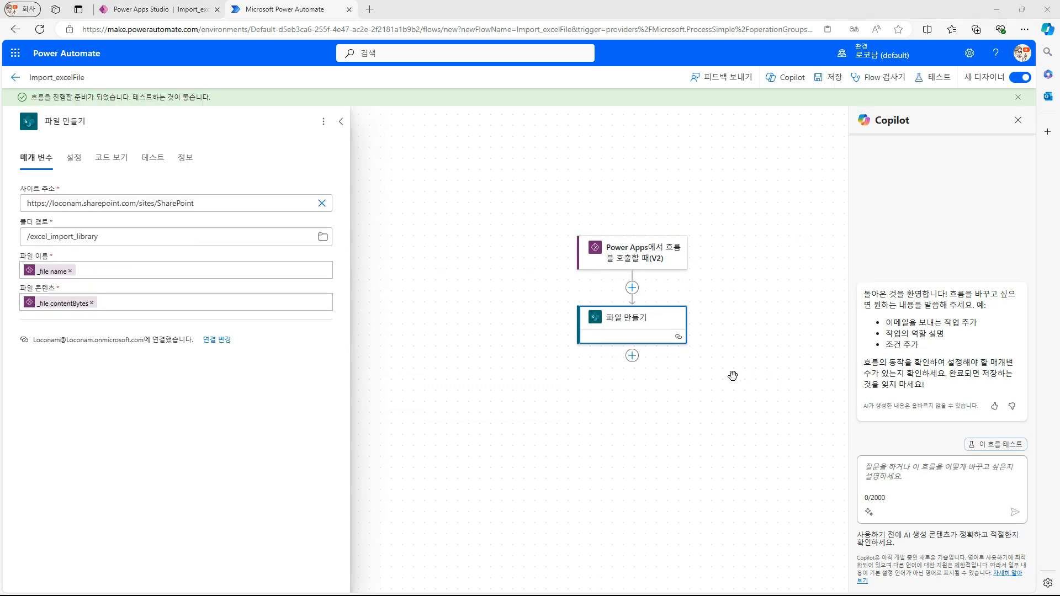
# Open Import test.xlsx from the excel_import_library in SharePoint and examine the header columns of its table.
pyautogui.moveTo(733, 376); pyautogui.dragTo(666, 340)
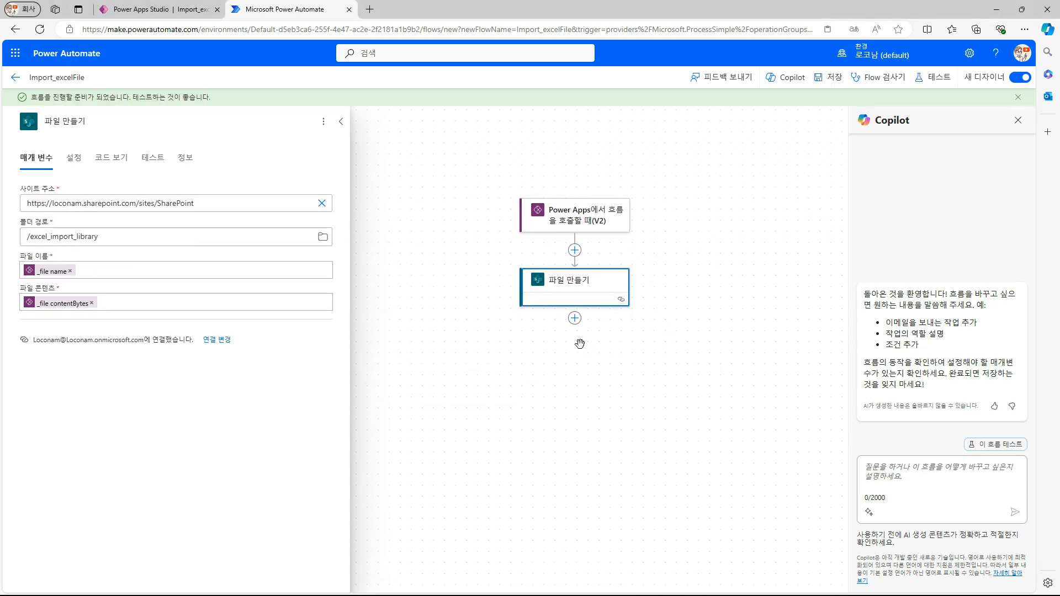
pyautogui.click(452, 352)
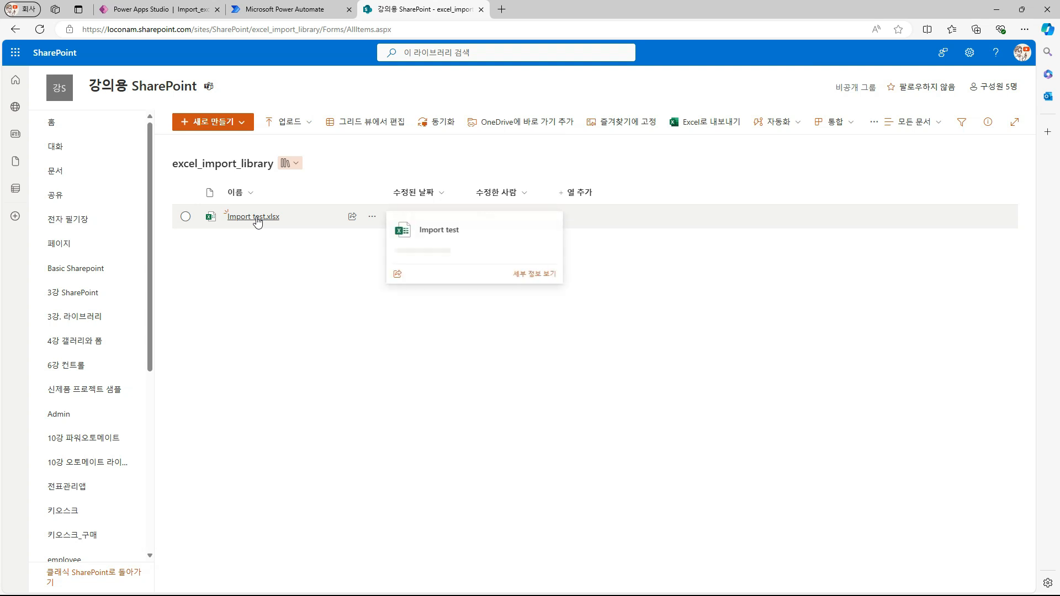
pyautogui.click(256, 218)
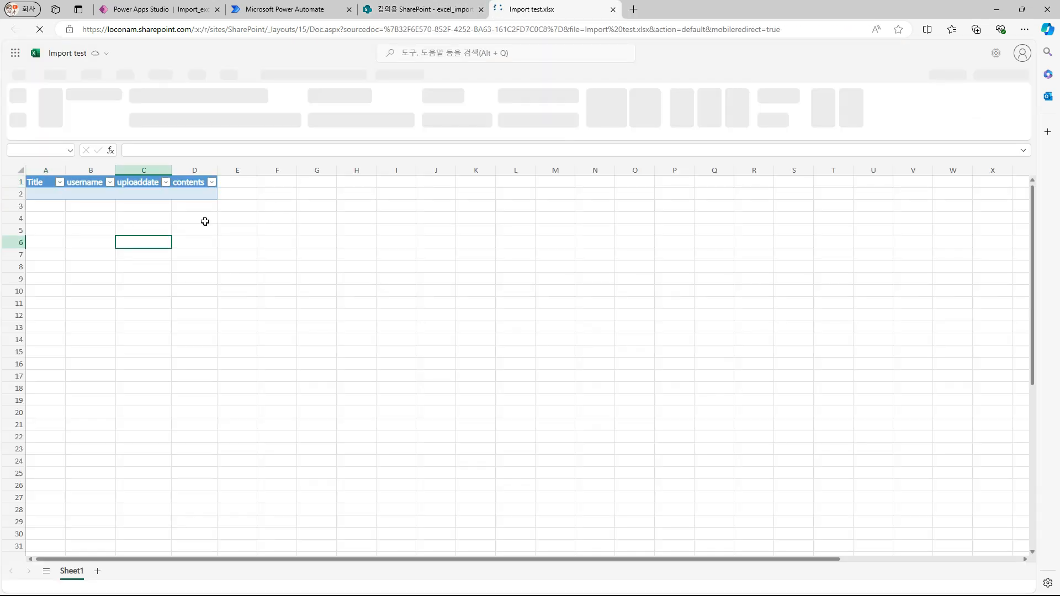
pyautogui.click(90, 183)
pyautogui.click(148, 187)
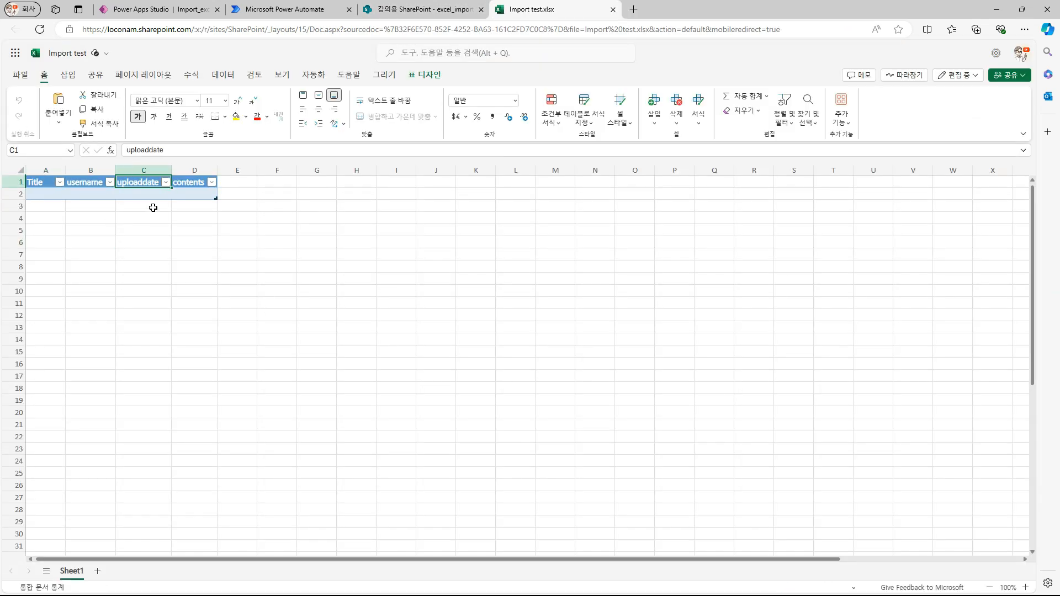
pyautogui.click(199, 185)
pyautogui.moveTo(44, 183); pyautogui.dragTo(182, 192)
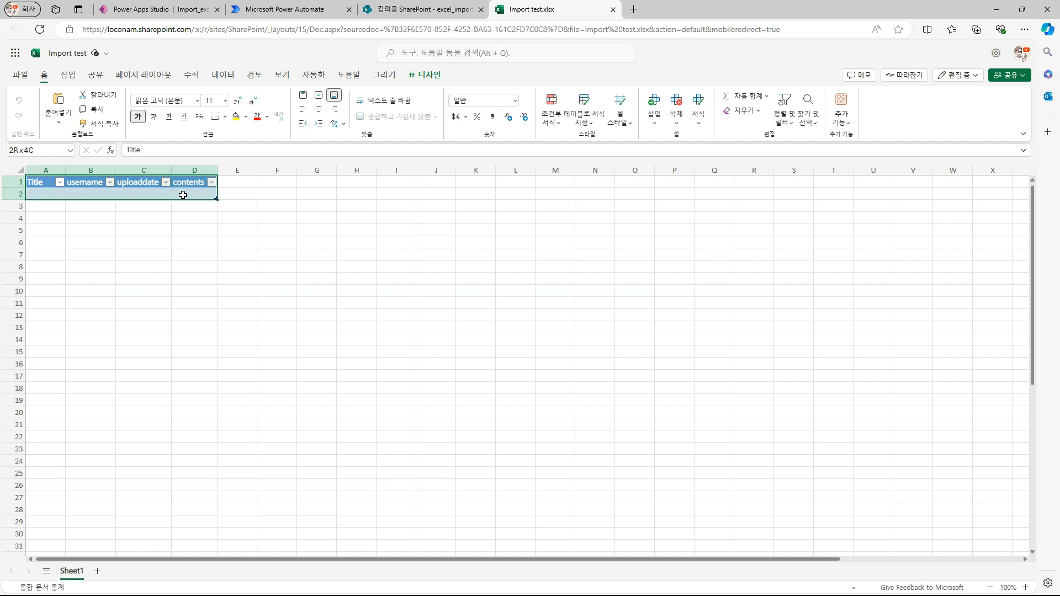
pyautogui.click(613, 9)
# Add an Excel Online 테이블 가져오기 action for /Import test.xlsx in the excel_import_library of the 강의용 SharePoint site.
pyautogui.click(538, 250)
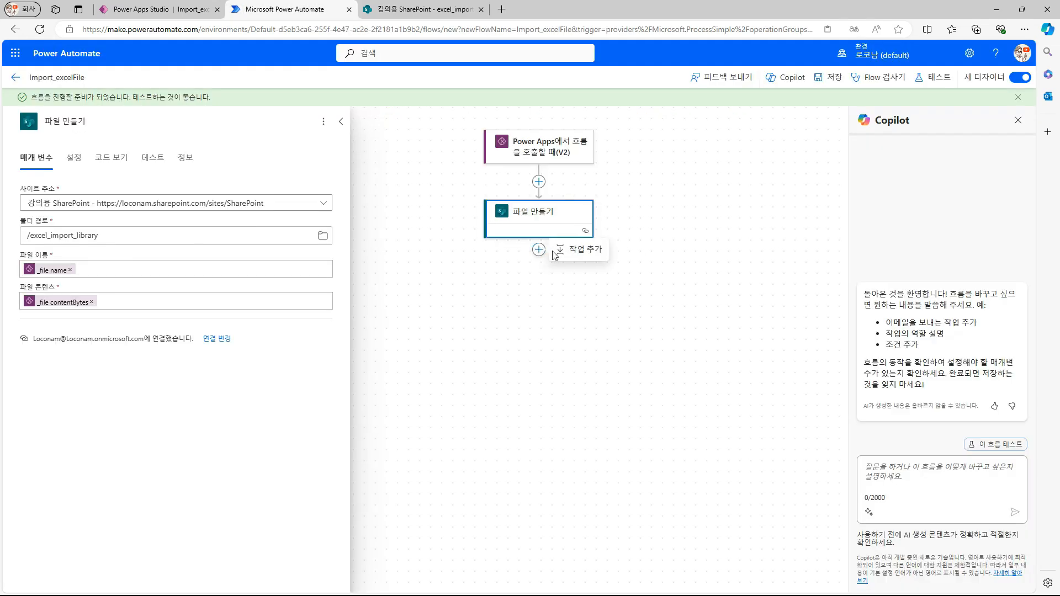
pyautogui.click(585, 249)
pyautogui.click(239, 269)
pyautogui.click(50, 469)
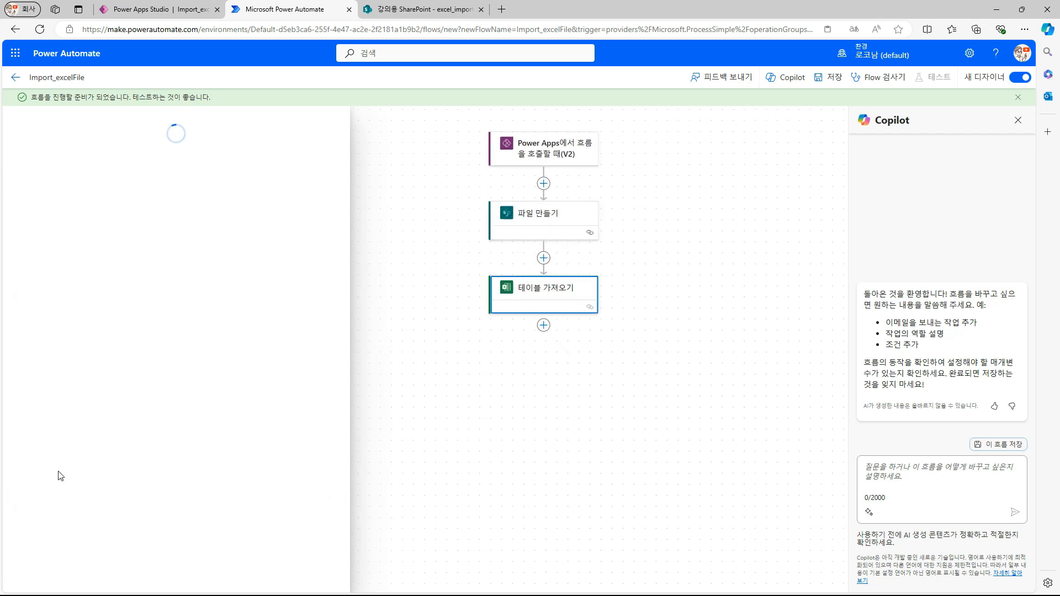
pyautogui.click(110, 234)
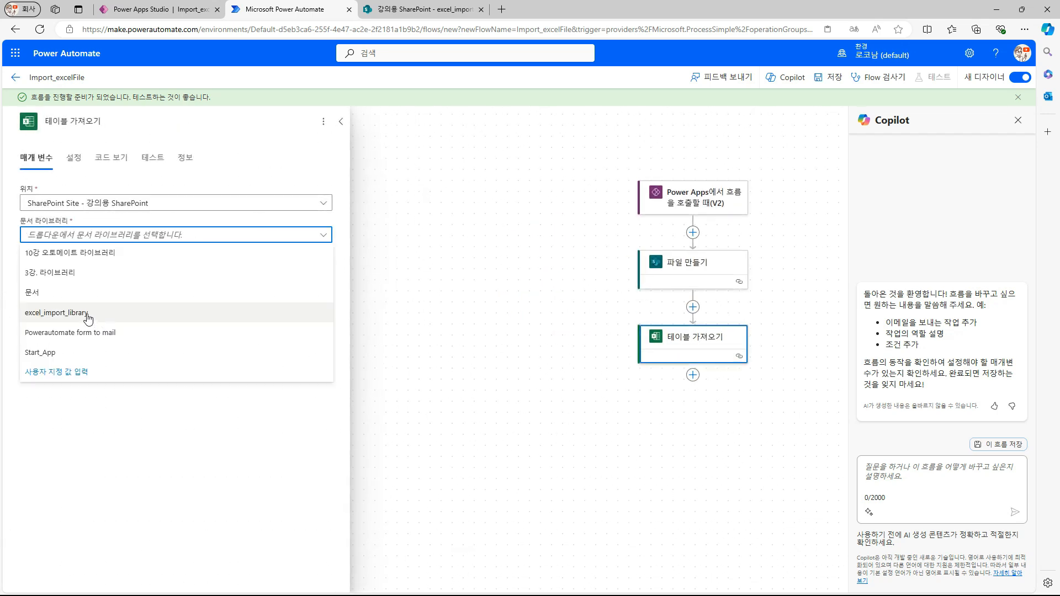
pyautogui.click(88, 313)
pyautogui.click(323, 267)
pyautogui.click(216, 289)
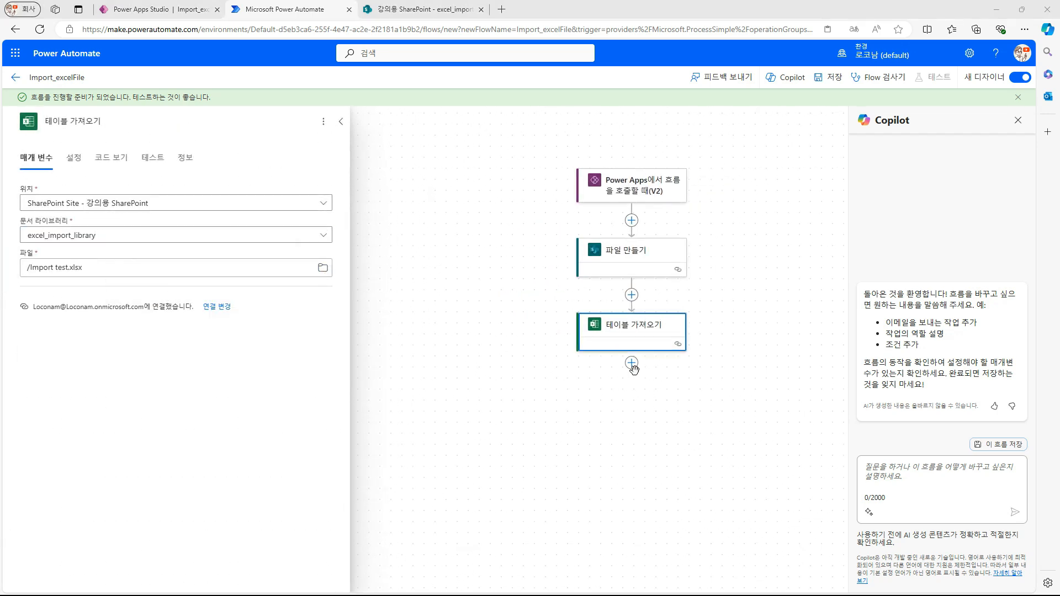
# Add an Excel Online 테이블에 있는 행 나열 action for the table in /Import test.xlsx from excel_import_library, and save the flow.
pyautogui.click(632, 363)
pyautogui.click(673, 362)
pyautogui.click(240, 272)
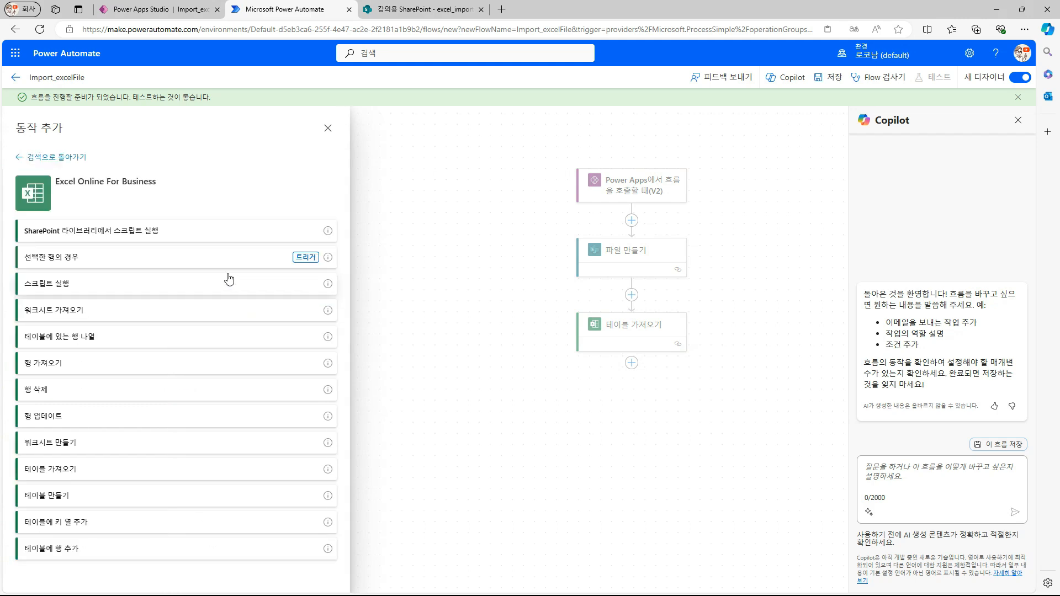
pyautogui.click(118, 342)
pyautogui.click(171, 202)
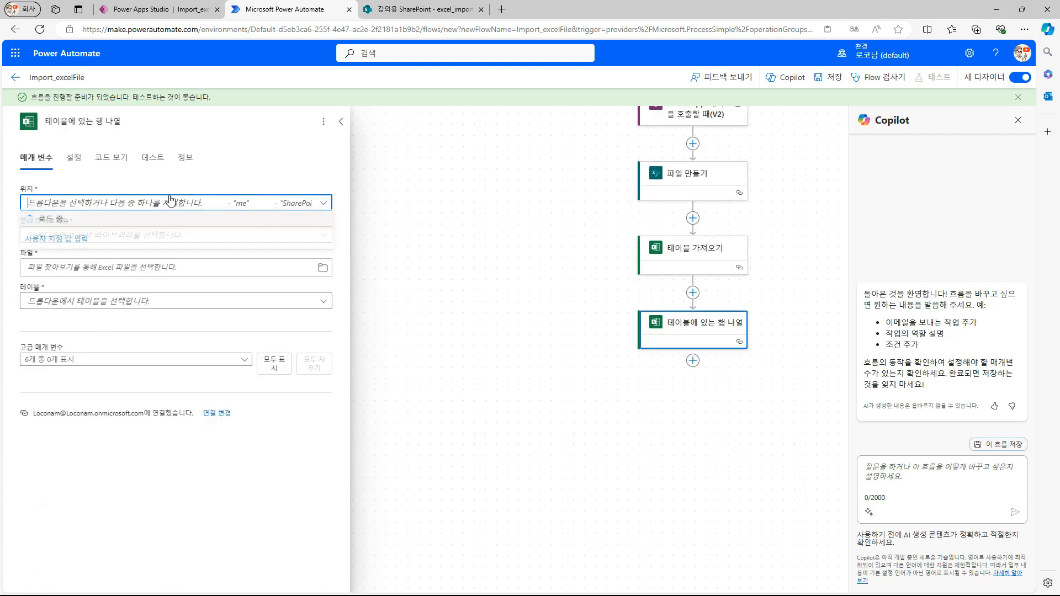
pyautogui.click(166, 218)
pyautogui.click(110, 234)
pyautogui.click(104, 311)
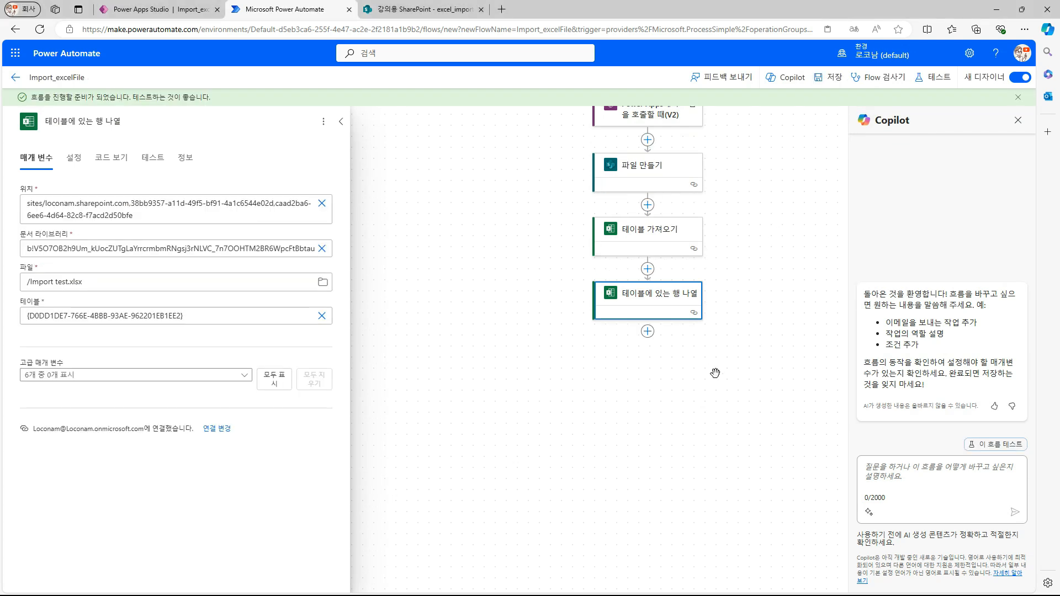
# Add a SharePoint 항목 만들기 action at the end of the flow for the excel_import_test list on the 강의용 SharePoint site.
pyautogui.moveTo(715, 374); pyautogui.dragTo(616, 429)
pyautogui.click(590, 404)
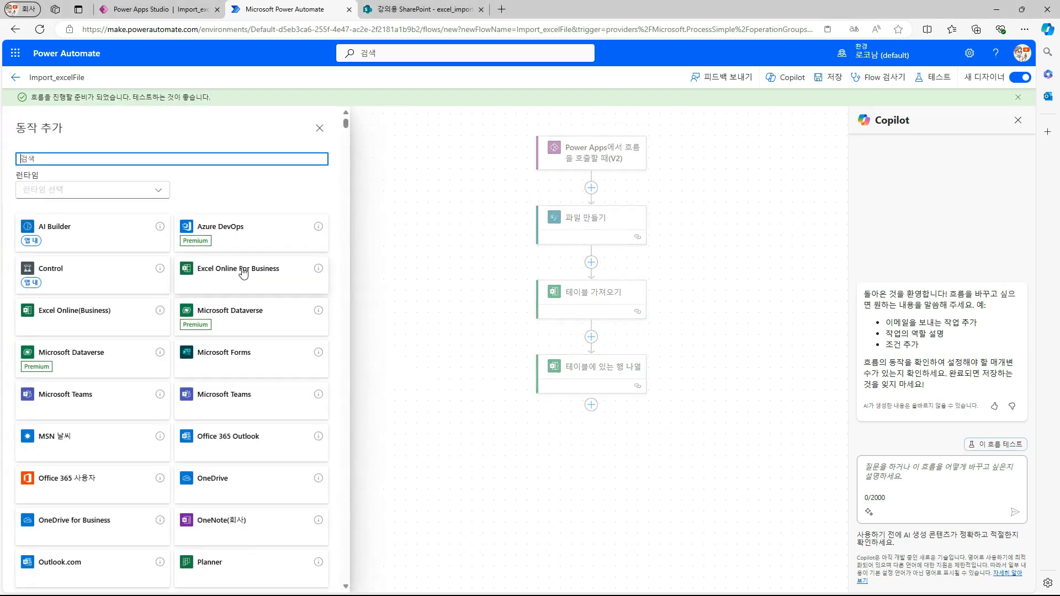
pyautogui.write('sharep')
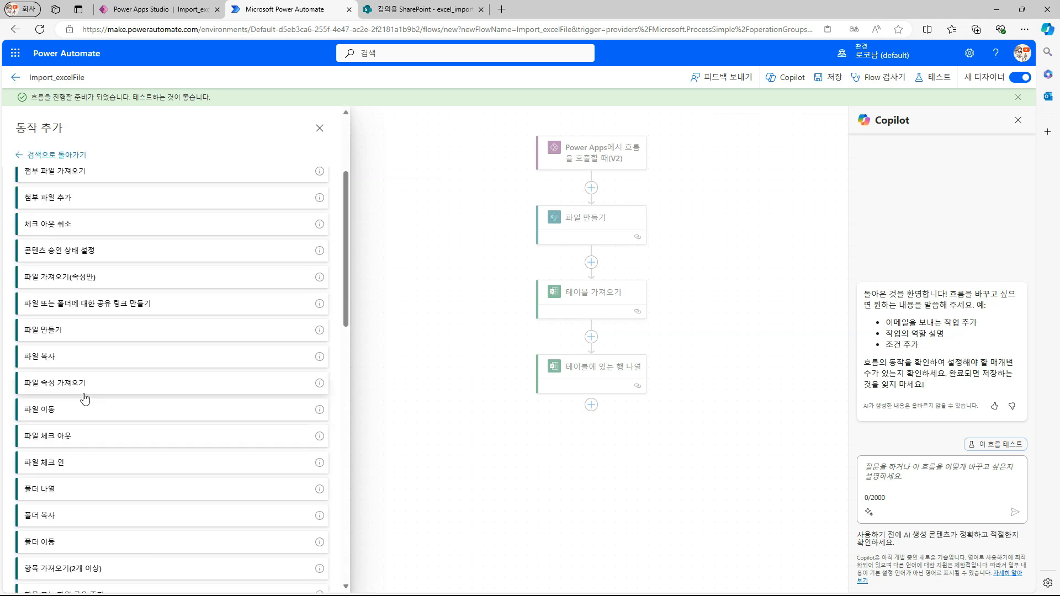
pyautogui.scroll(-2, 87, 399)
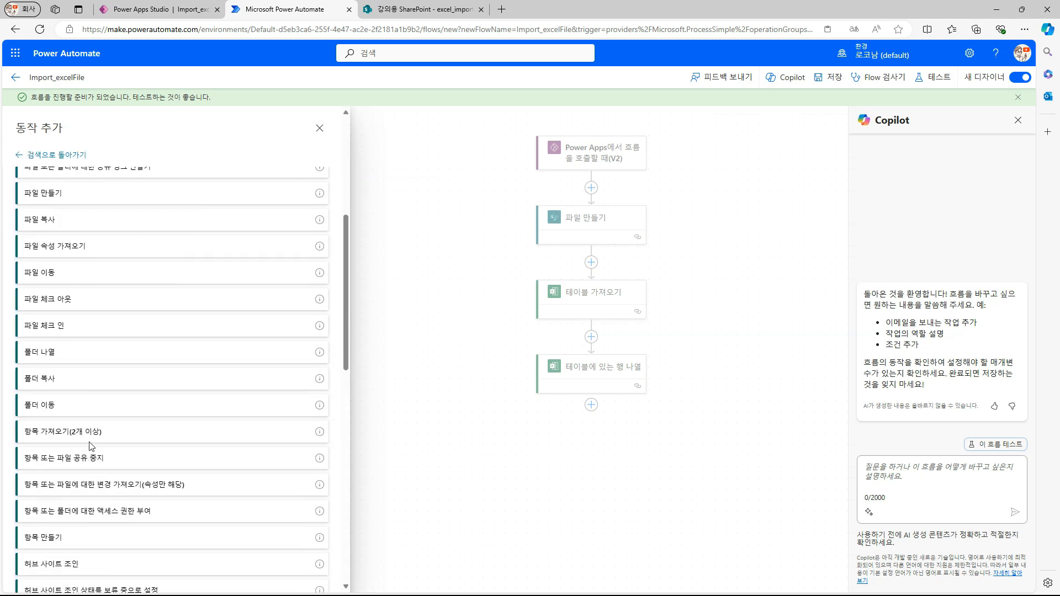
pyautogui.scroll(-2, 89, 441)
pyautogui.click(74, 444)
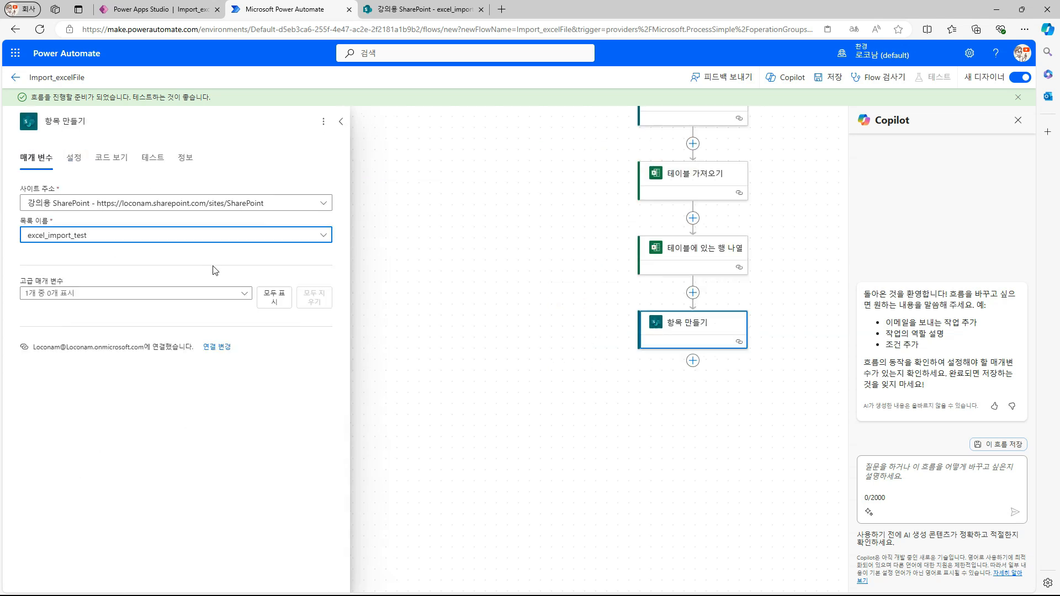
# Show the advanced parameters 제목, username, contents and uploadtest in the 항목 만들기 action.
pyautogui.click(215, 298)
pyautogui.click(31, 356)
pyautogui.click(31, 375)
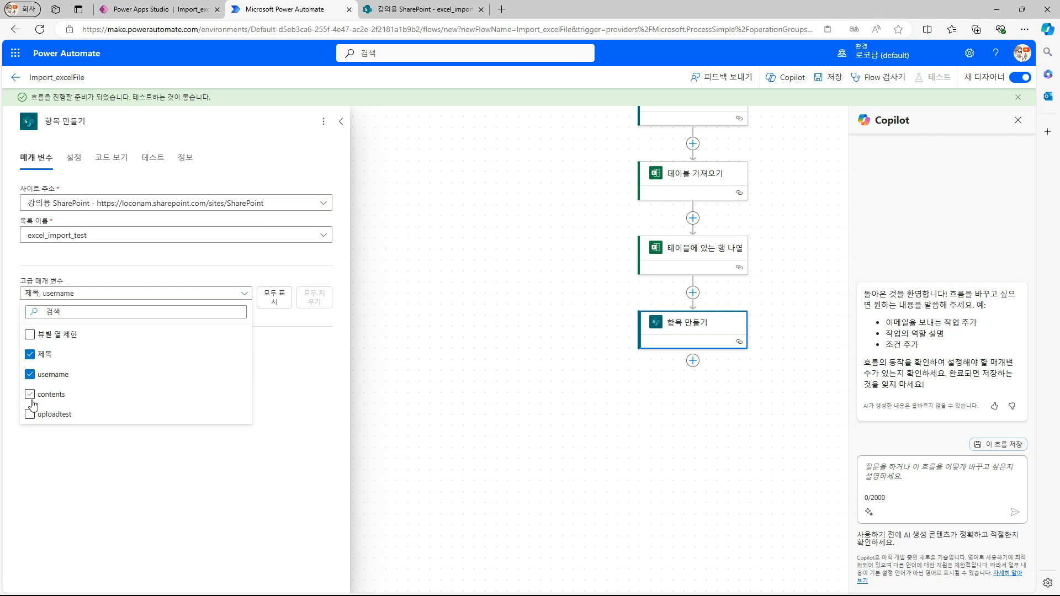
pyautogui.click(30, 395)
pyautogui.click(30, 415)
pyautogui.click(340, 338)
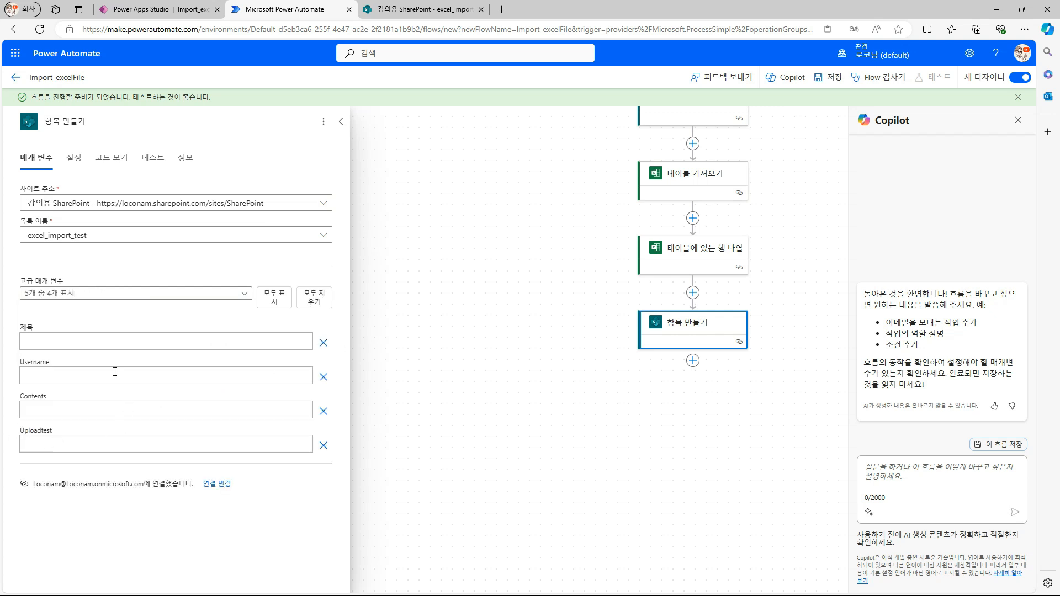
# Fill 제목, Username, Contents and Uploadtest with the Title, username, contents and uploaddate dynamic values from 테이블에 있는 행 나열.
pyautogui.click(115, 342)
pyautogui.click(312, 333)
pyautogui.click(369, 374)
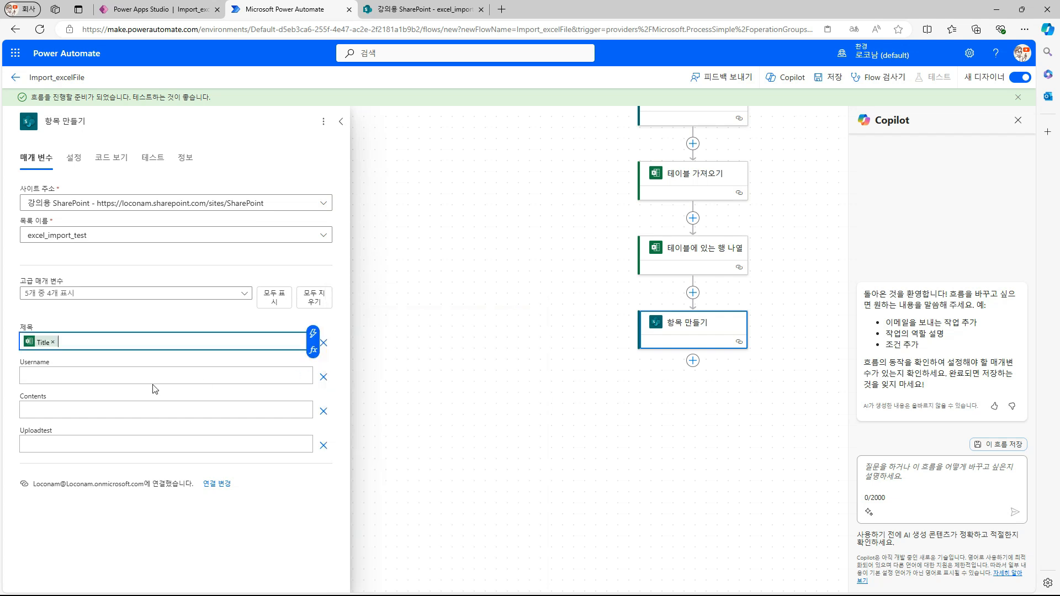
pyautogui.click(155, 377)
pyautogui.click(313, 368)
pyautogui.click(367, 391)
pyautogui.click(201, 409)
pyautogui.click(312, 403)
pyautogui.click(359, 441)
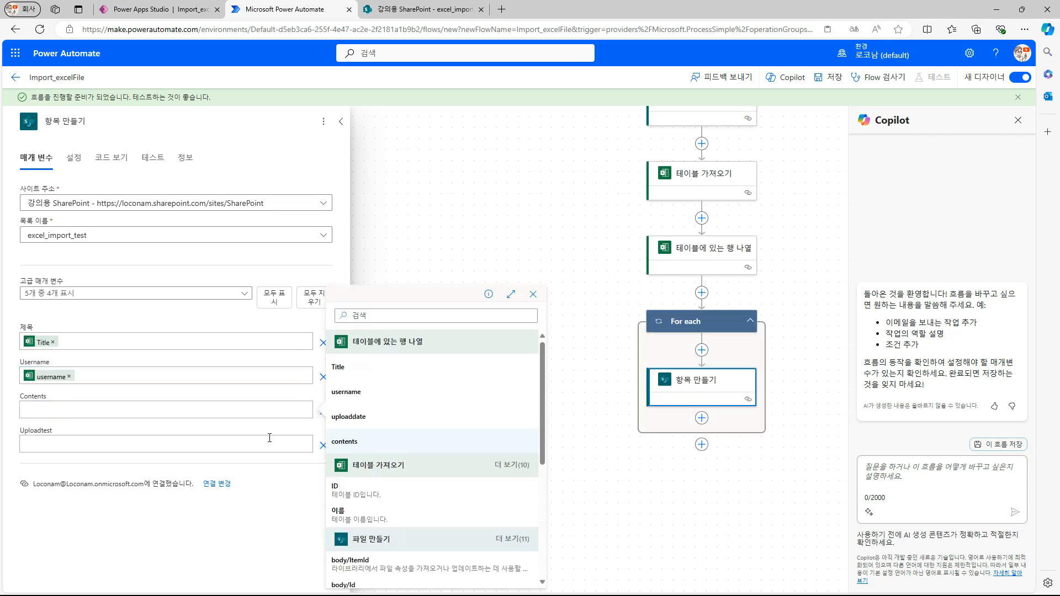
pyautogui.click(236, 441)
pyautogui.click(312, 436)
pyautogui.click(369, 417)
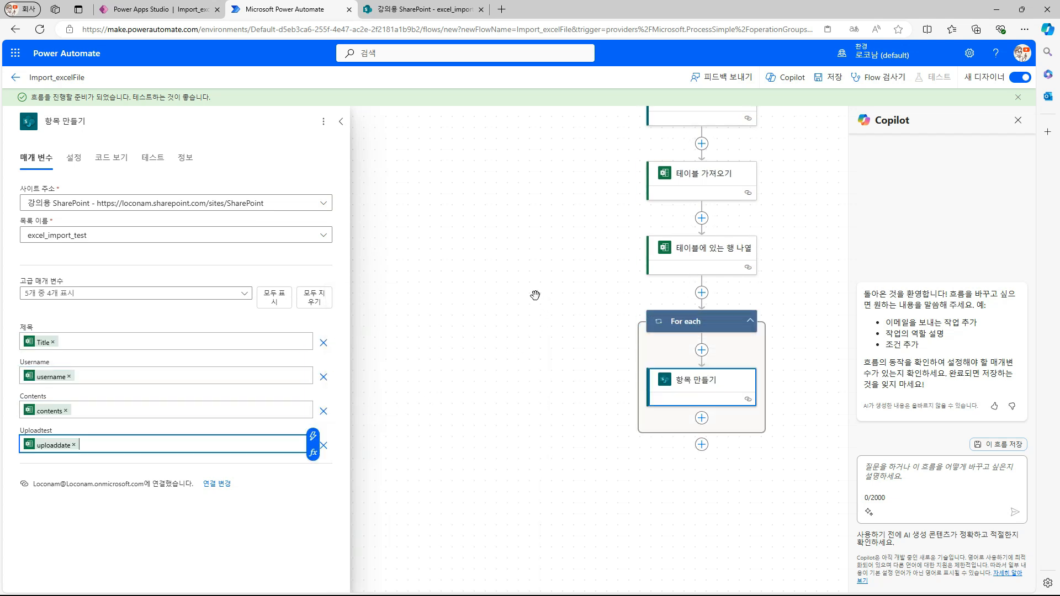
# Examine the row values available to the 항목 만들기 action and the settings of the two Excel actions.
pyautogui.moveTo(695, 224); pyautogui.dragTo(686, 225)
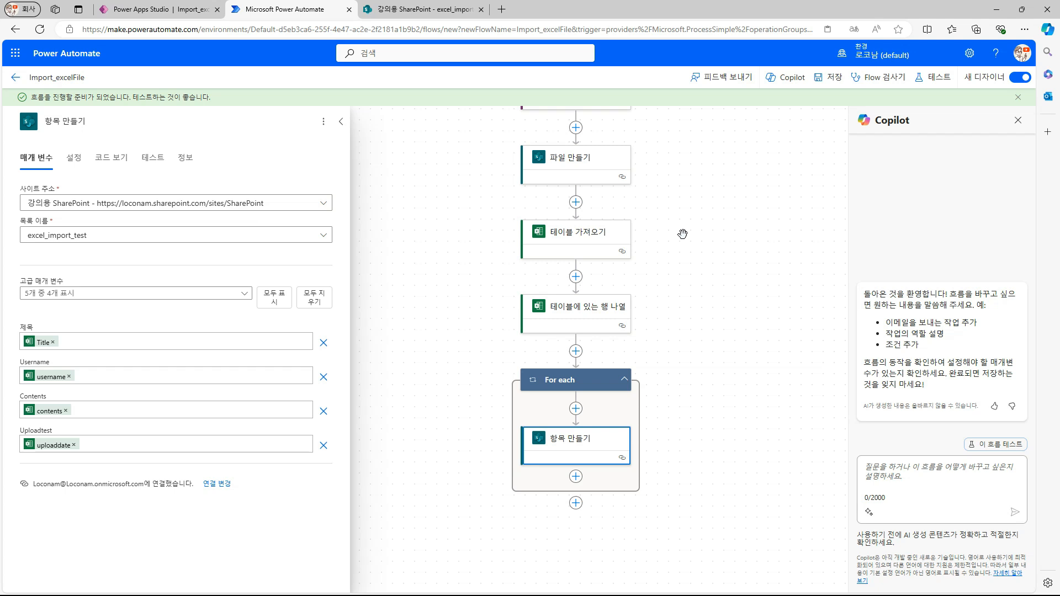
pyautogui.click(31, 342)
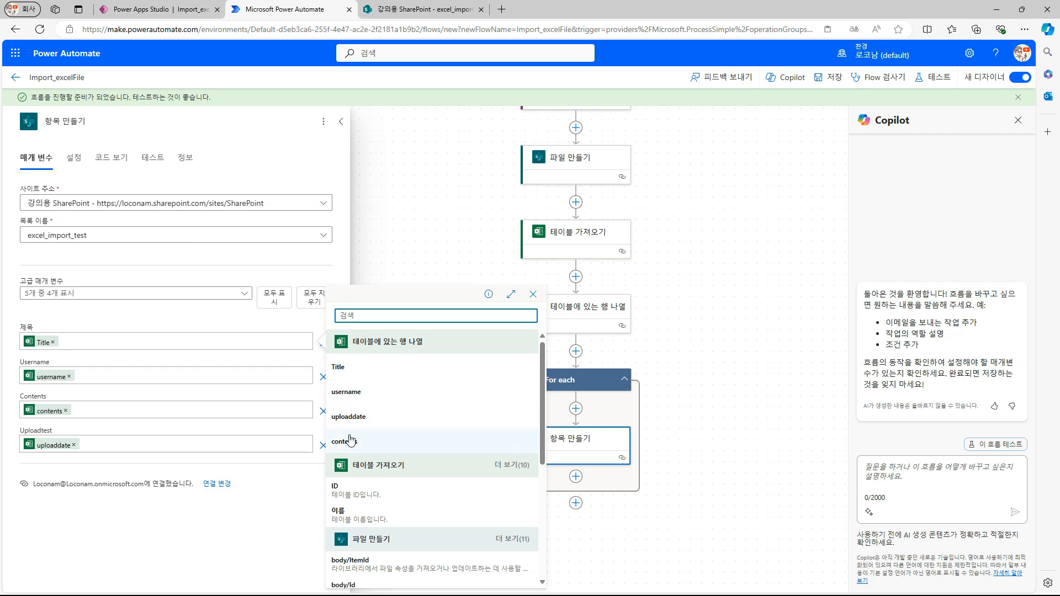
pyautogui.click(687, 284)
pyautogui.click(568, 246)
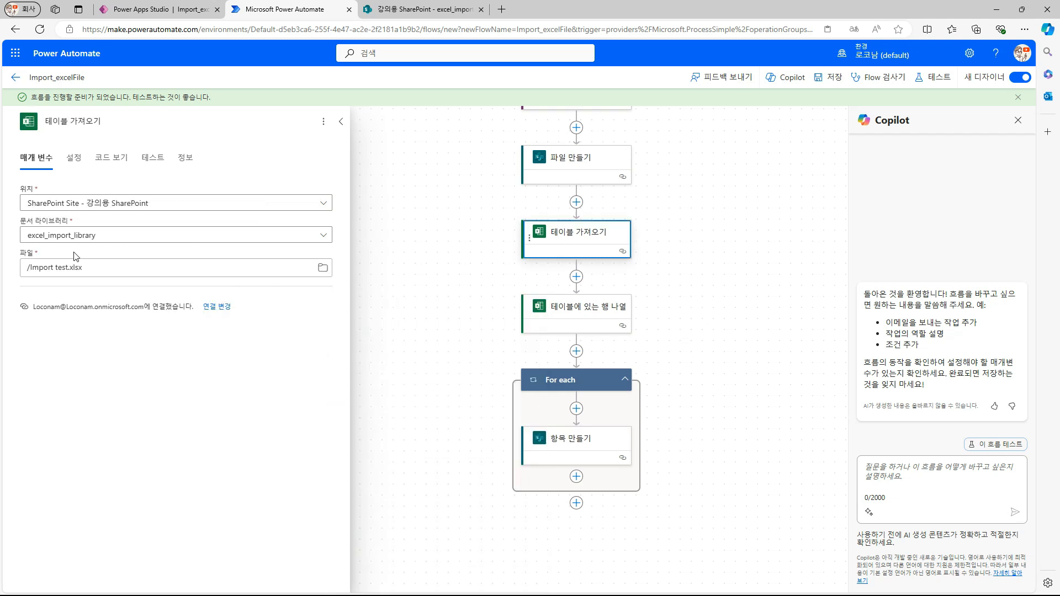
pyautogui.click(574, 319)
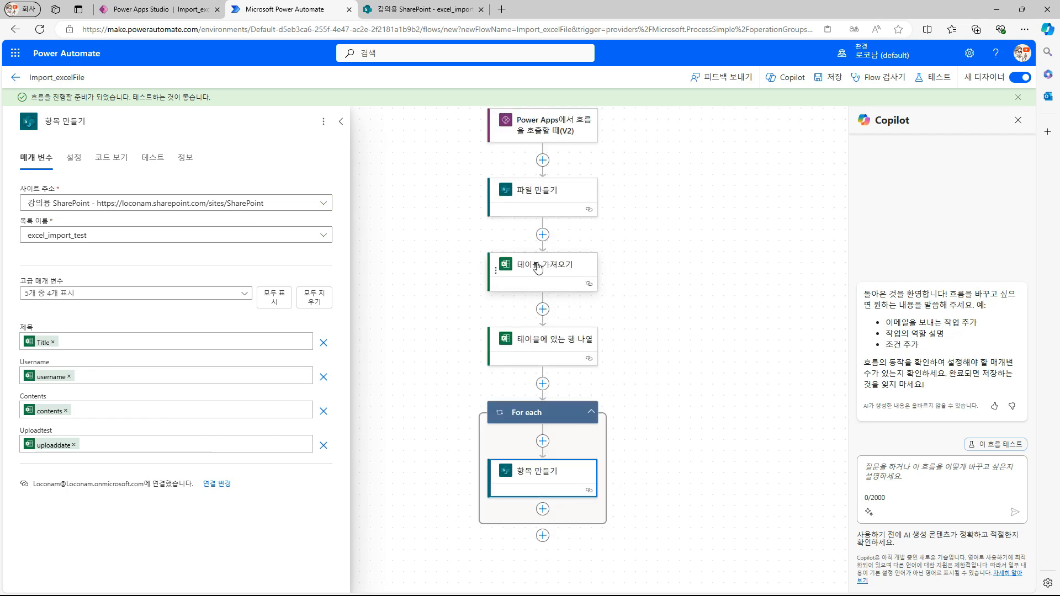
# Replace the fixed file path in the 테이블 가져오기 action with the body/Id dynamic value from 파일 만들기.
pyautogui.click(540, 267)
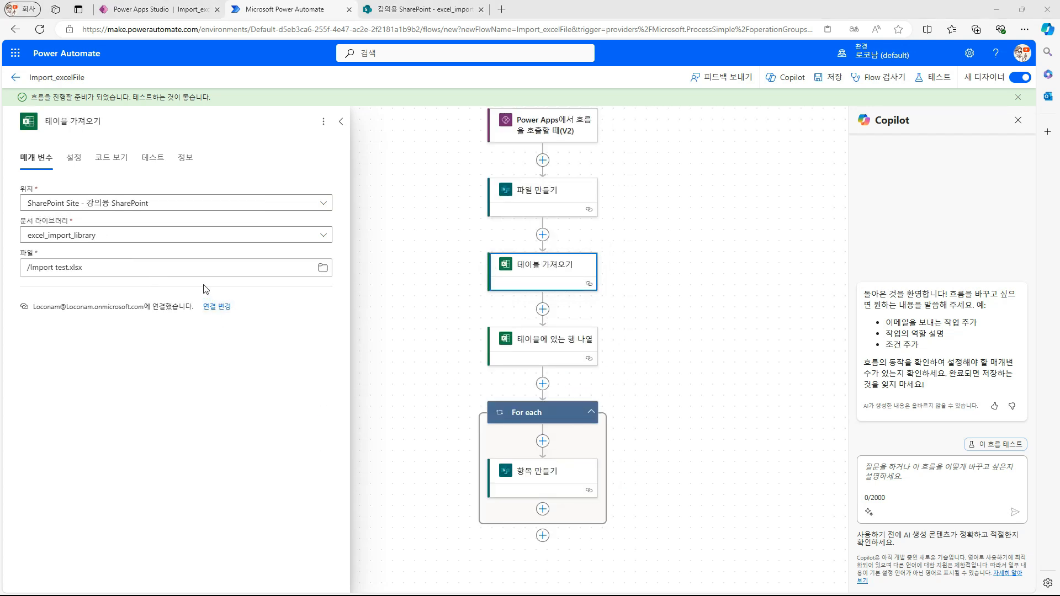
pyautogui.click(201, 267)
pyautogui.press('BackSpace')
pyautogui.press('BackSpace')
pyautogui.press('BackSpace')
pyautogui.press('BackSpace')
pyautogui.press('BackSpace')
pyautogui.press('BackSpace')
pyautogui.press('BackSpace')
pyautogui.press('BackSpace')
pyautogui.press('BackSpace')
pyautogui.press('BackSpace')
pyautogui.press('BackSpace')
pyautogui.press('BackSpace')
pyautogui.press('BackSpace')
pyautogui.press('BackSpace')
pyautogui.press('BackSpace')
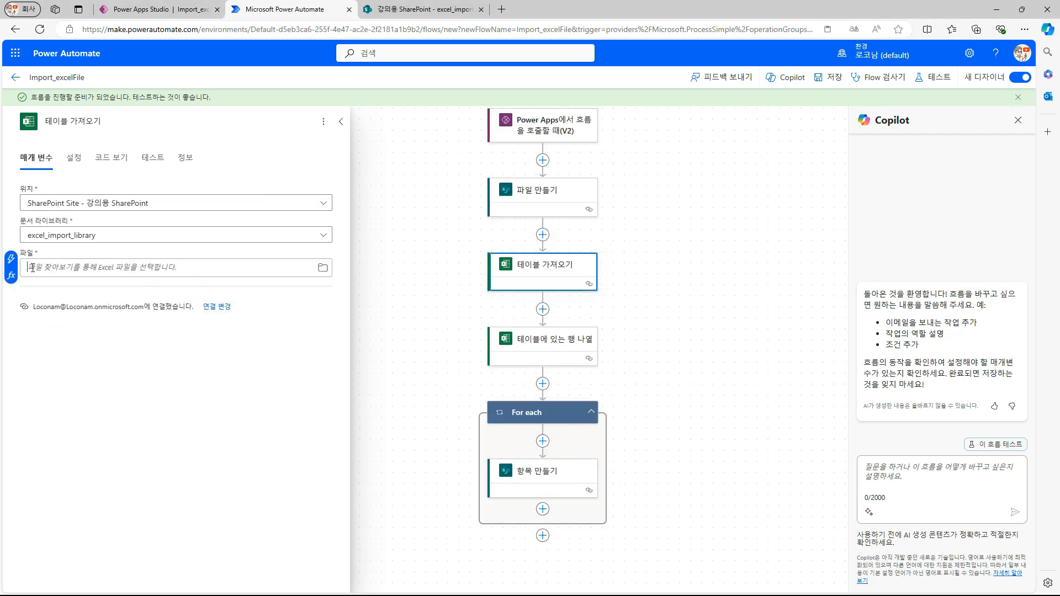
pyautogui.click(10, 258)
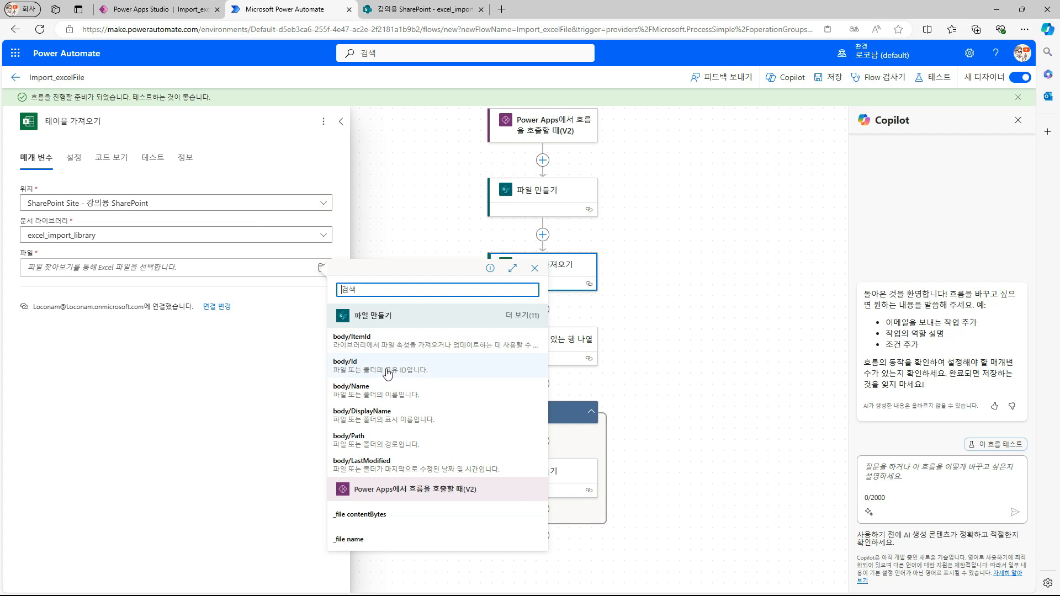
pyautogui.click(373, 374)
# Set the table of the 테이블에 있는 행 나열 action to the expression First(outputs('테이블_가져오기')?['body/value'])?['Name'].
pyautogui.click(549, 303)
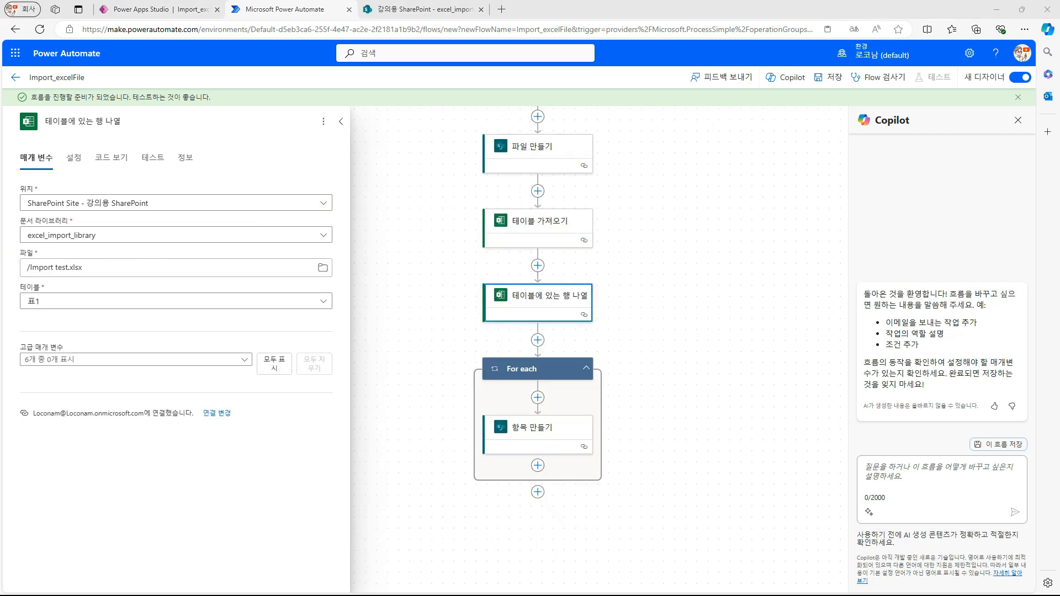
pyautogui.click(166, 302)
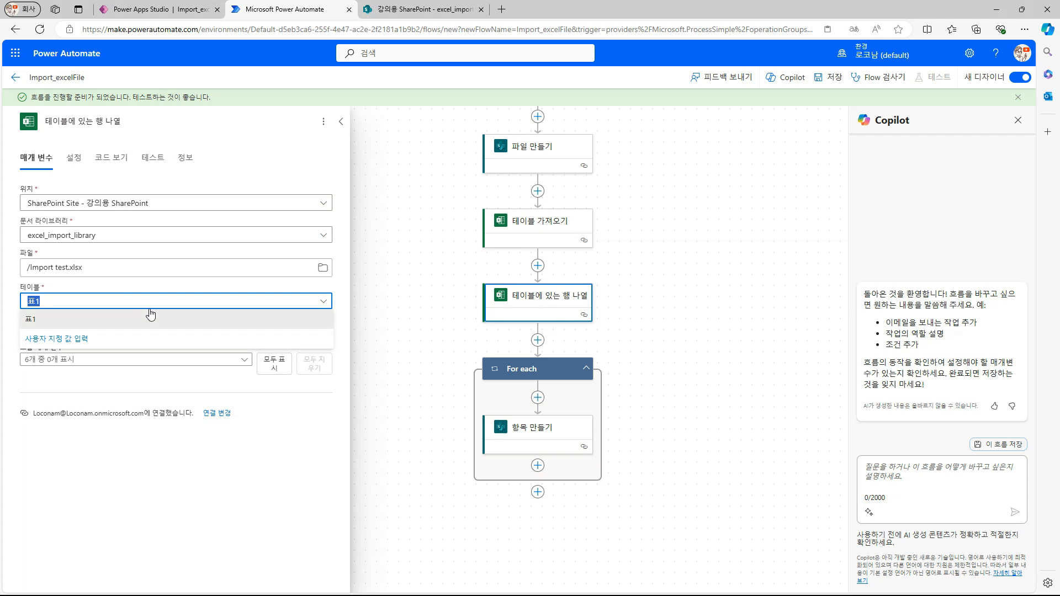
pyautogui.press('BackSpace')
pyautogui.click(82, 343)
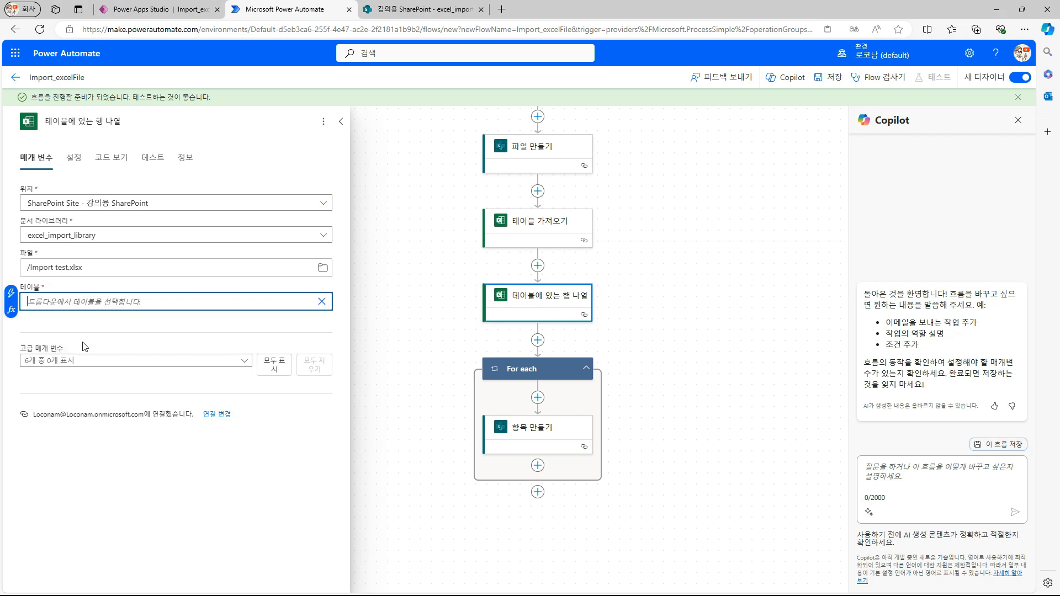
pyautogui.click(11, 310)
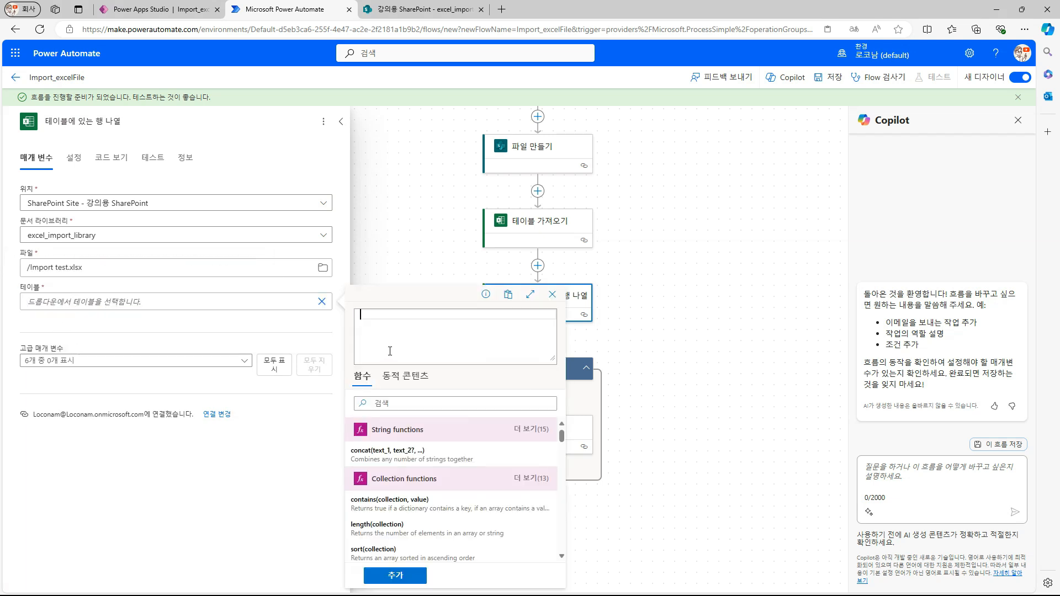
pyautogui.write('First(')
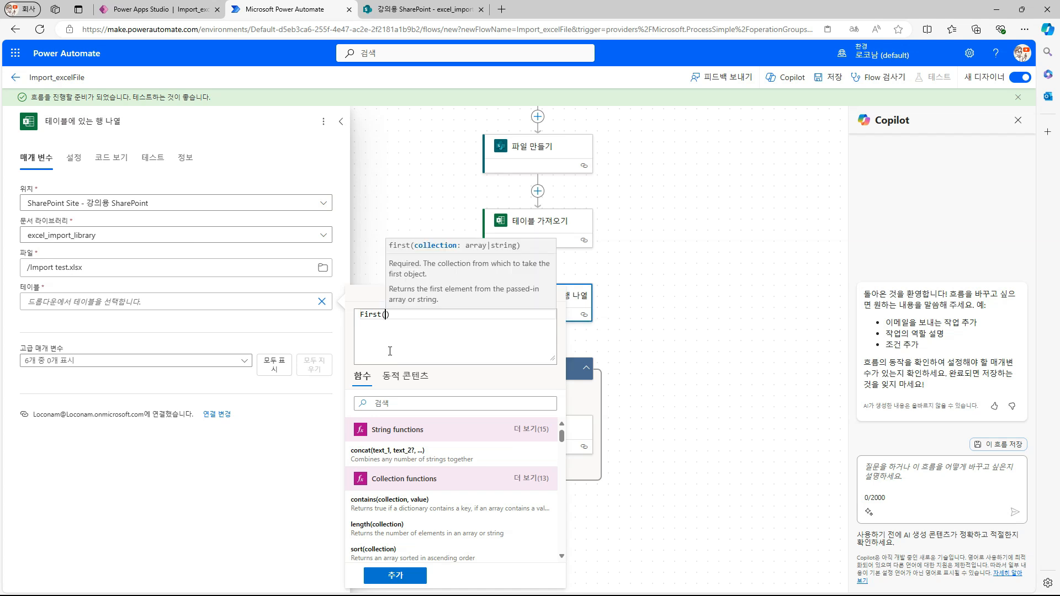
pyautogui.click(412, 380)
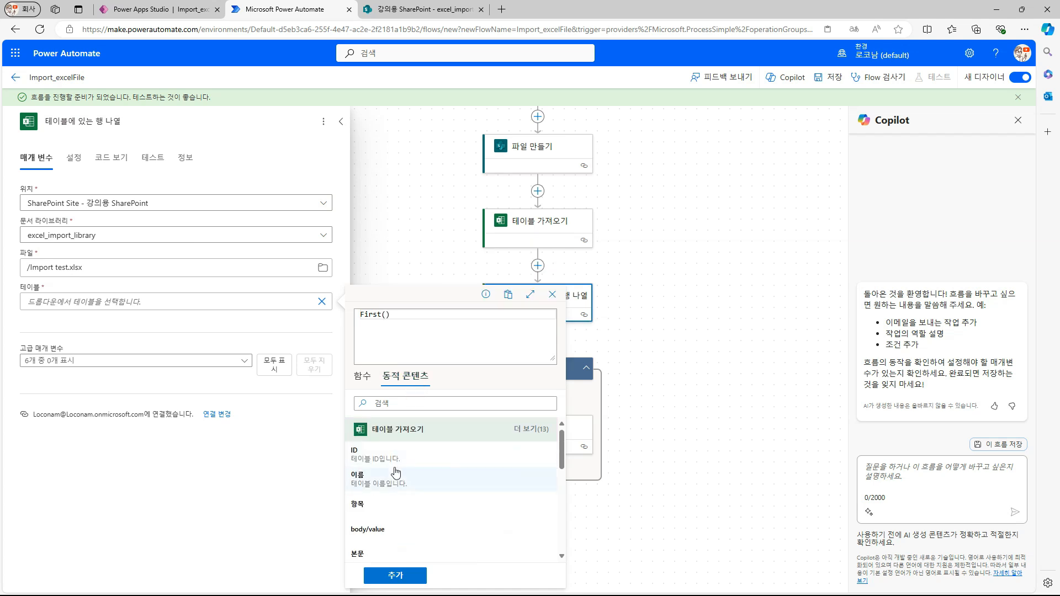
pyautogui.click(376, 530)
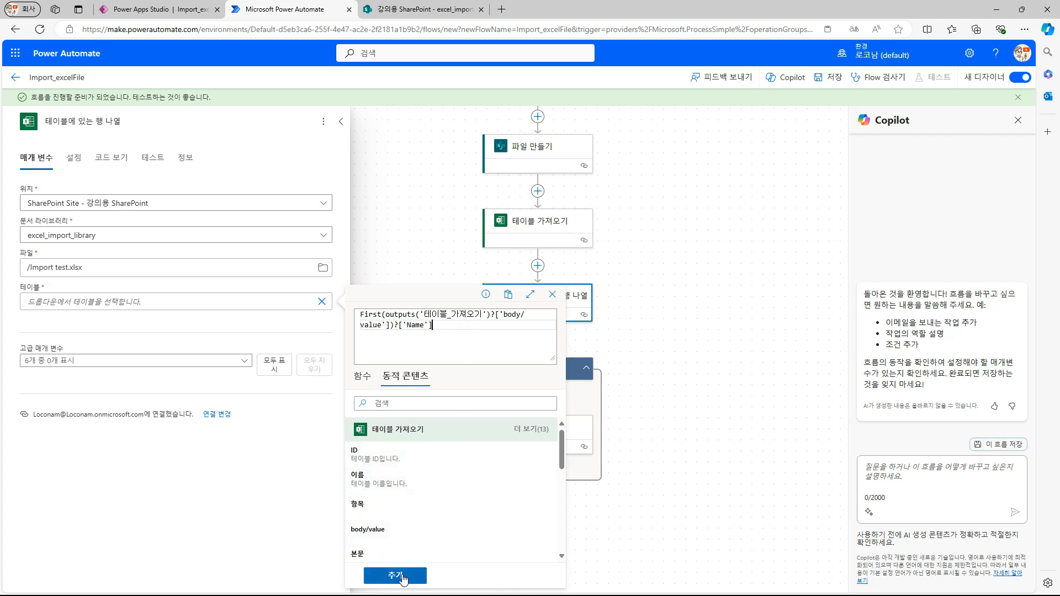
pyautogui.click(395, 576)
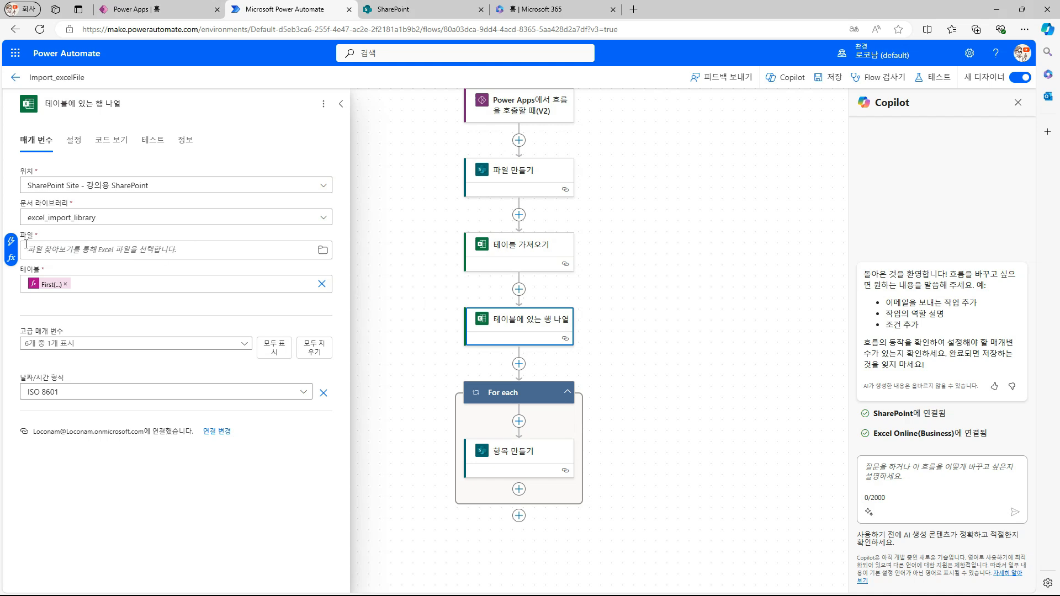
# Set the file of the 테이블에 있는 행 나열 action to body/Id from 파일 만들기, and check its table expression.
pyautogui.click(10, 241)
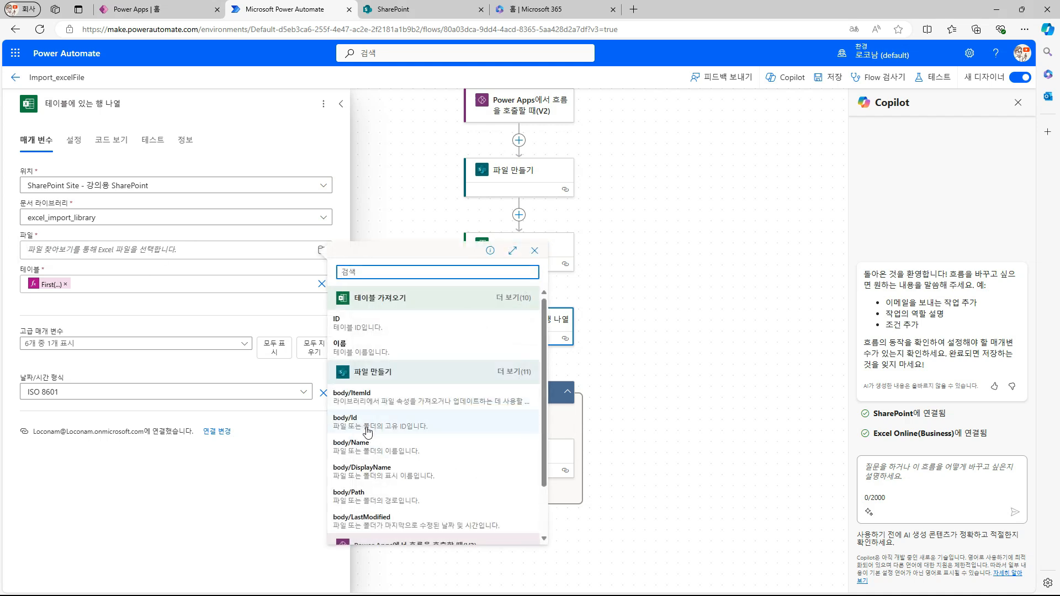
pyautogui.click(369, 426)
pyautogui.click(51, 284)
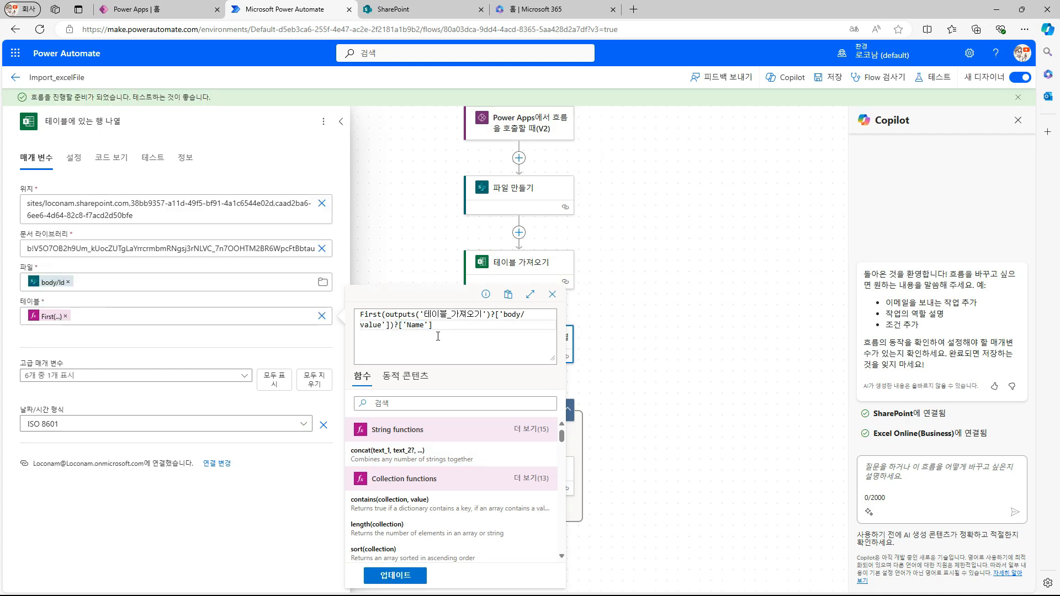
pyautogui.click(395, 575)
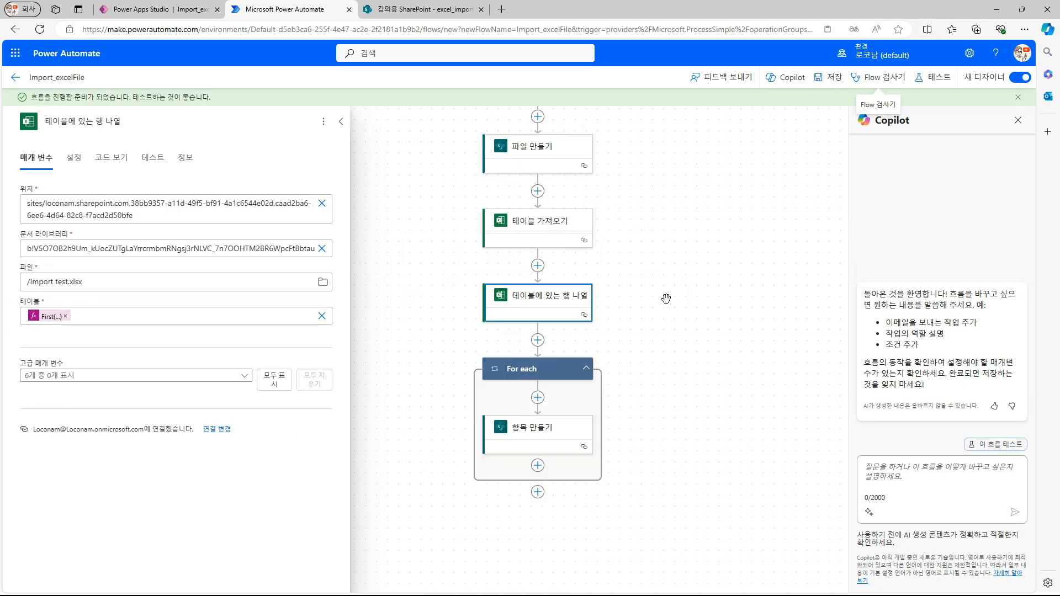
# Add the 날짜/시간 형식 parameter to 테이블에 있는 행 나열 with the value ISO 8601, and save the flow.
pyautogui.click(198, 377)
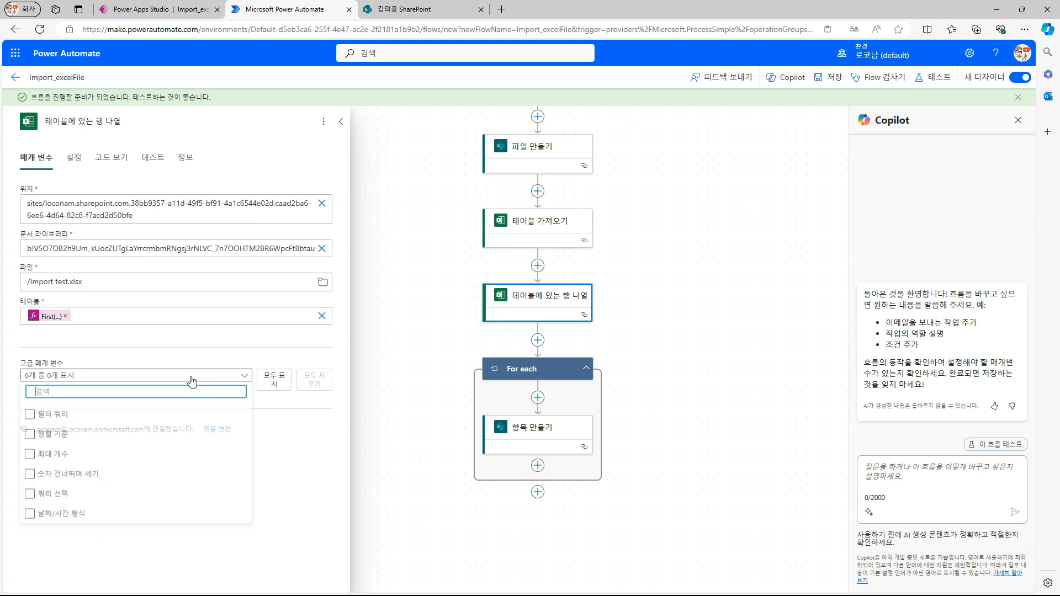
pyautogui.click(30, 516)
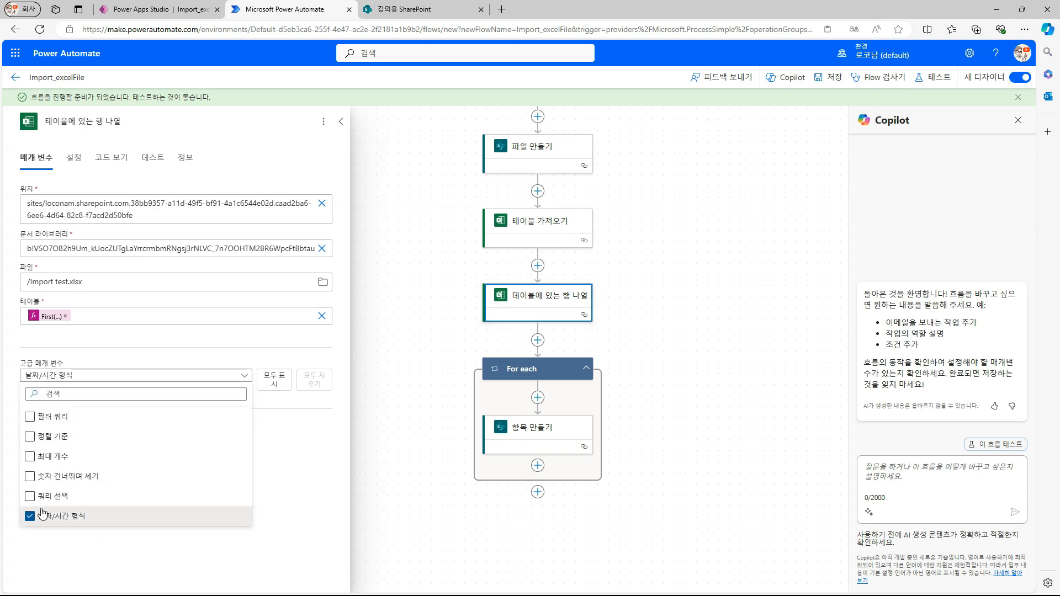
pyautogui.click(287, 442)
pyautogui.click(119, 430)
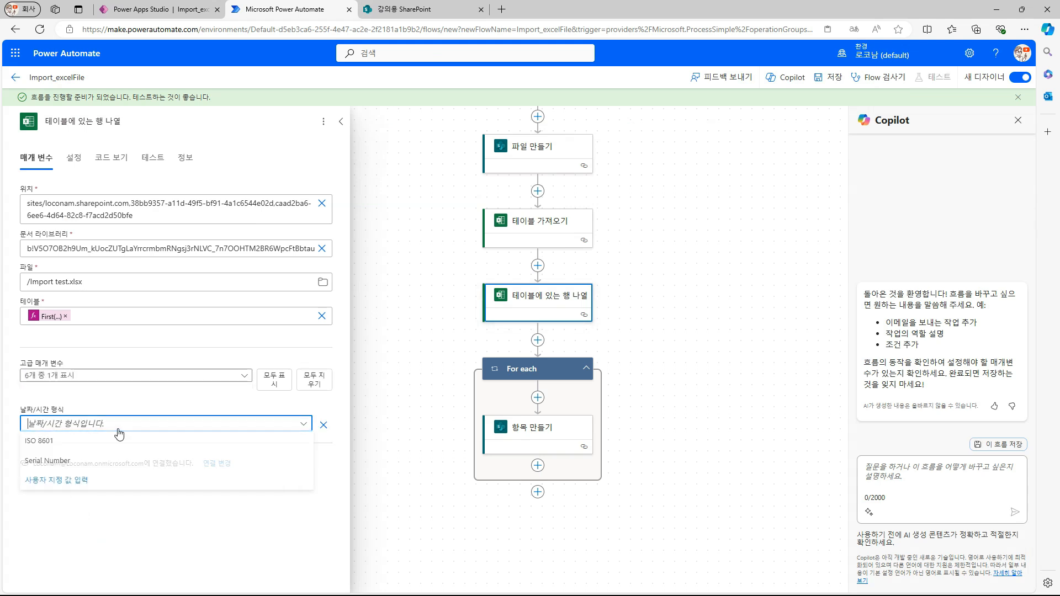
pyautogui.click(68, 445)
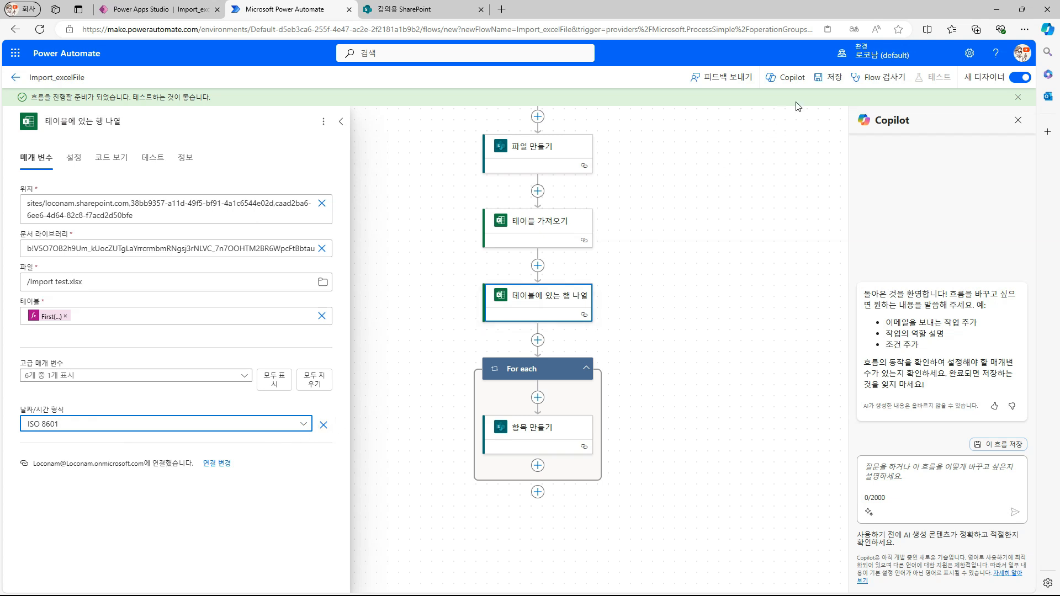
pyautogui.click(828, 77)
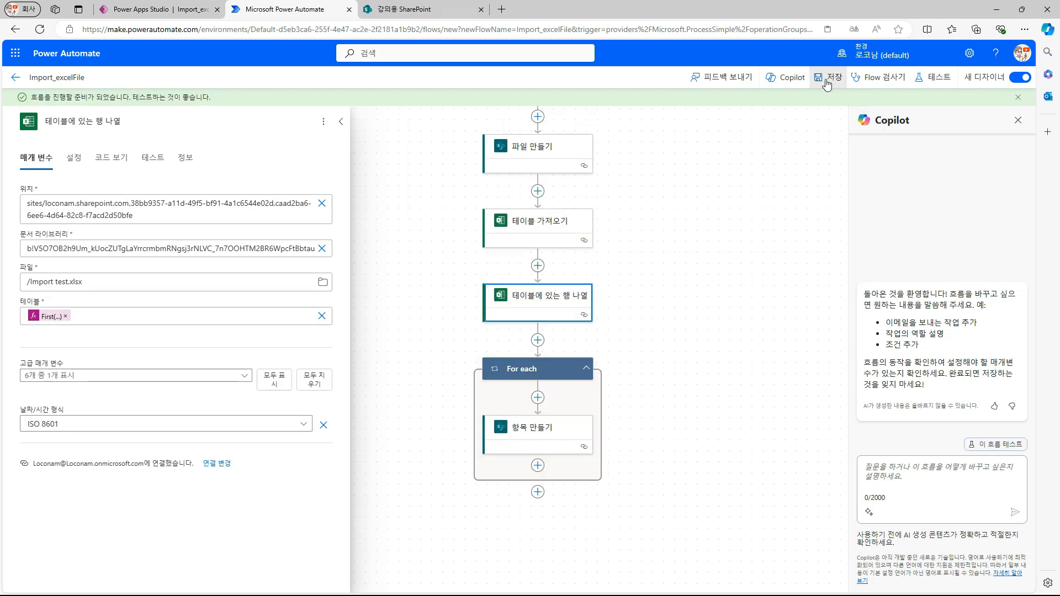
pyautogui.click(826, 80)
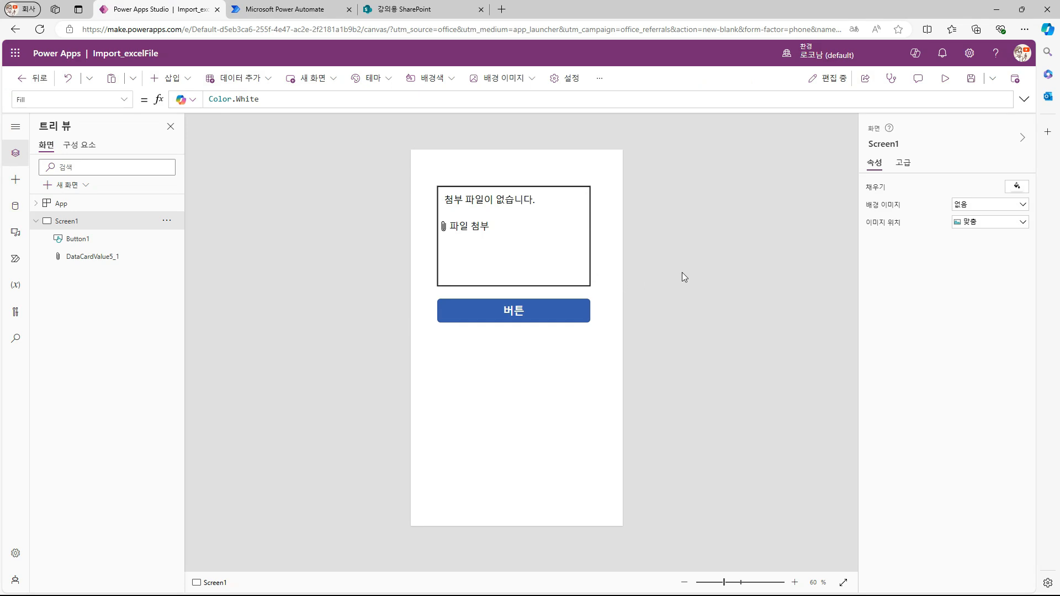
# Add the Import_excelFile flow to the Power Apps app and return to the tree view.
pyautogui.click(293, 10)
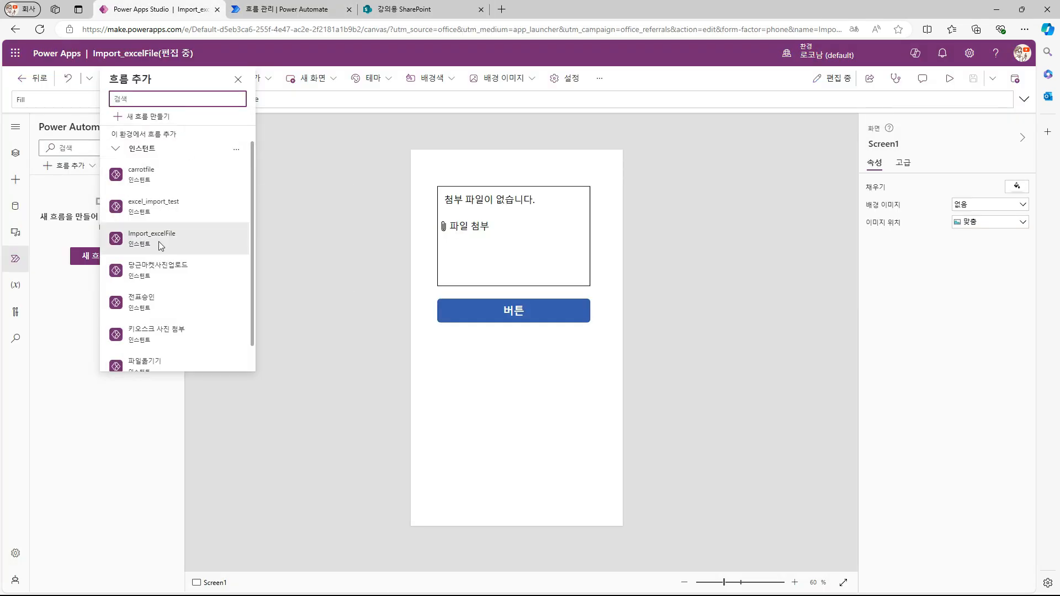
pyautogui.click(160, 241)
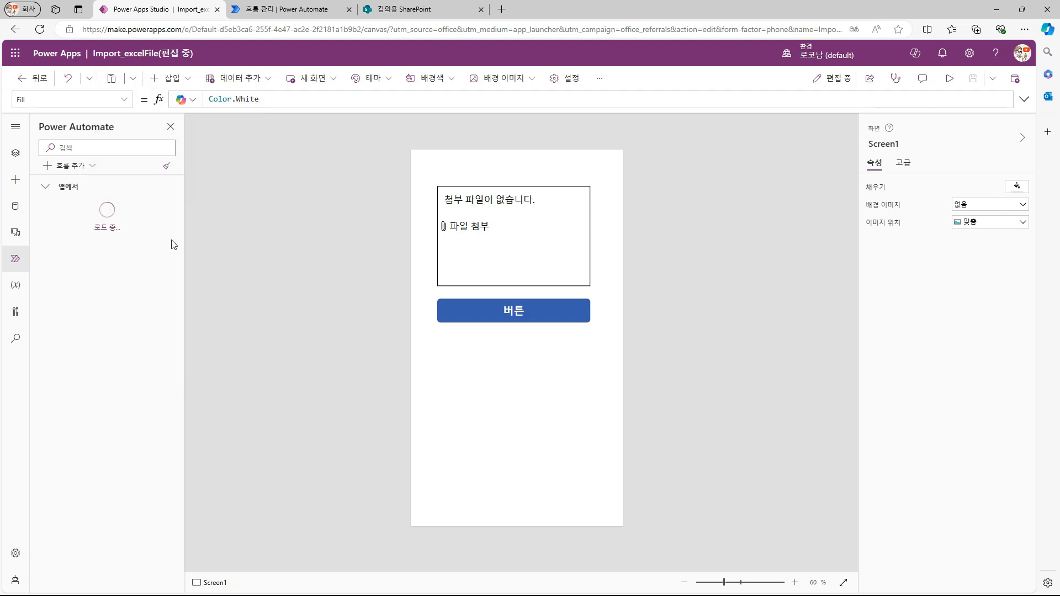
pyautogui.click(16, 159)
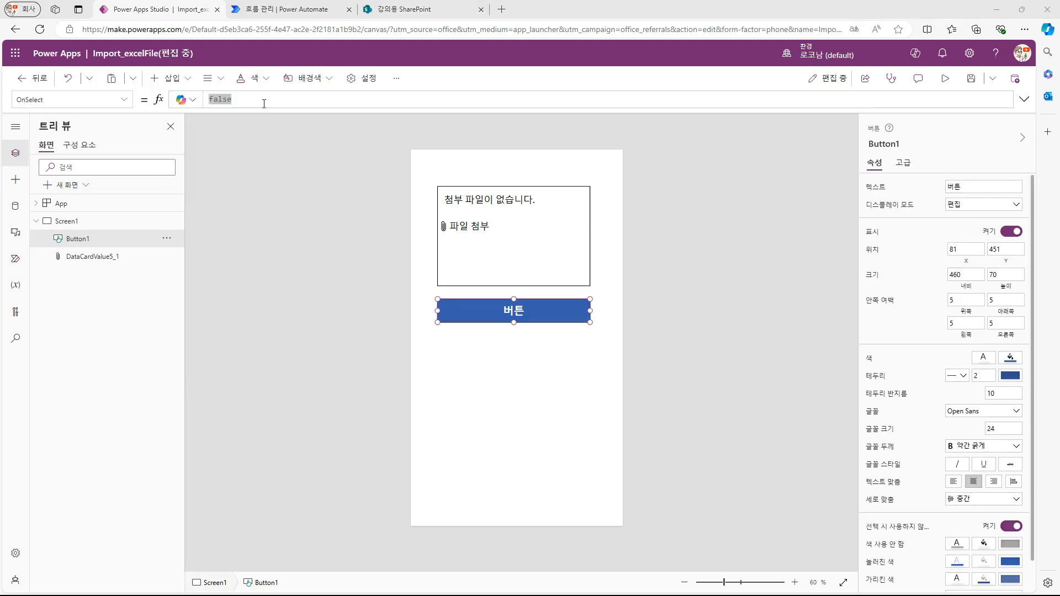
# Replace the button's OnSelect formula with the opening of the flow call, Import_excelFile.Run(.
pyautogui.moveTo(265, 101); pyautogui.dragTo(202, 104)
pyautogui.write('Im')
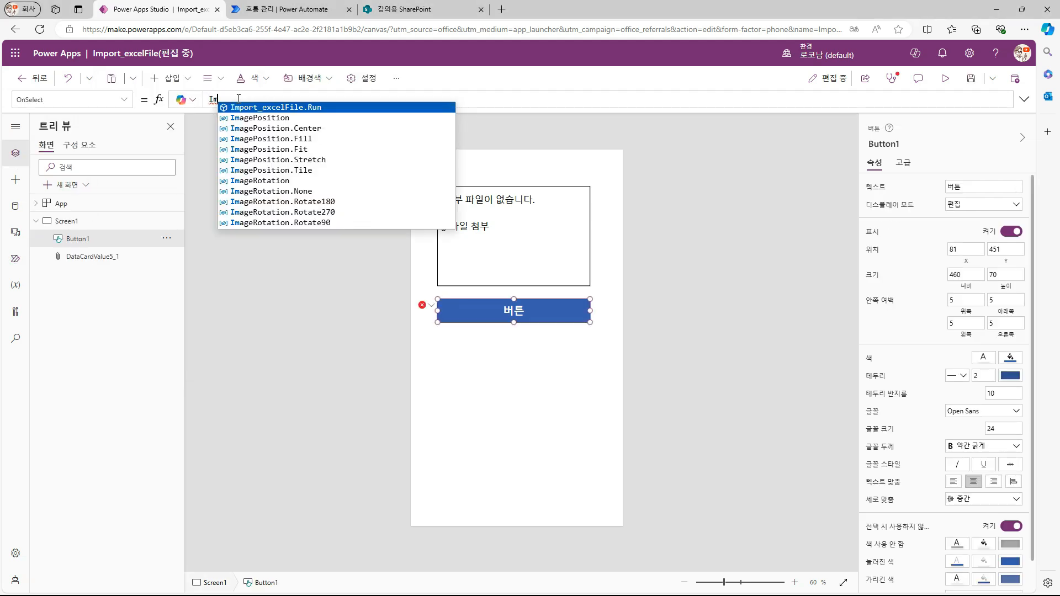
pyautogui.click(296, 107)
pyautogui.write('(')
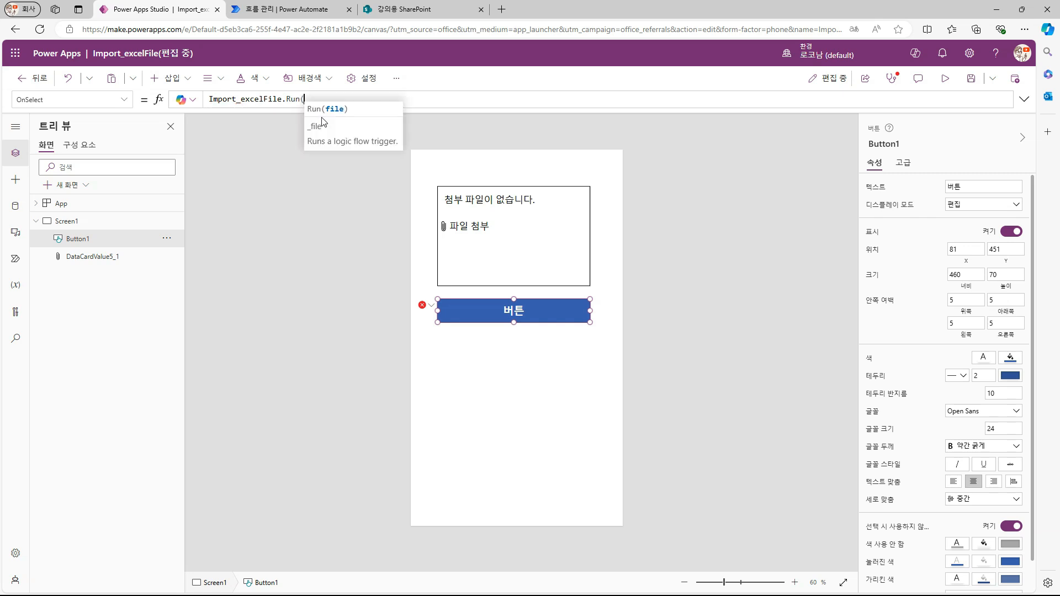
# Copy the attachment control's name and set contentBytes in the flow call's record to First(DataCardValue5_1.Attachments).Value.
pyautogui.click(587, 279)
pyautogui.click(906, 146)
pyautogui.hotkey('ctrl', 'c')
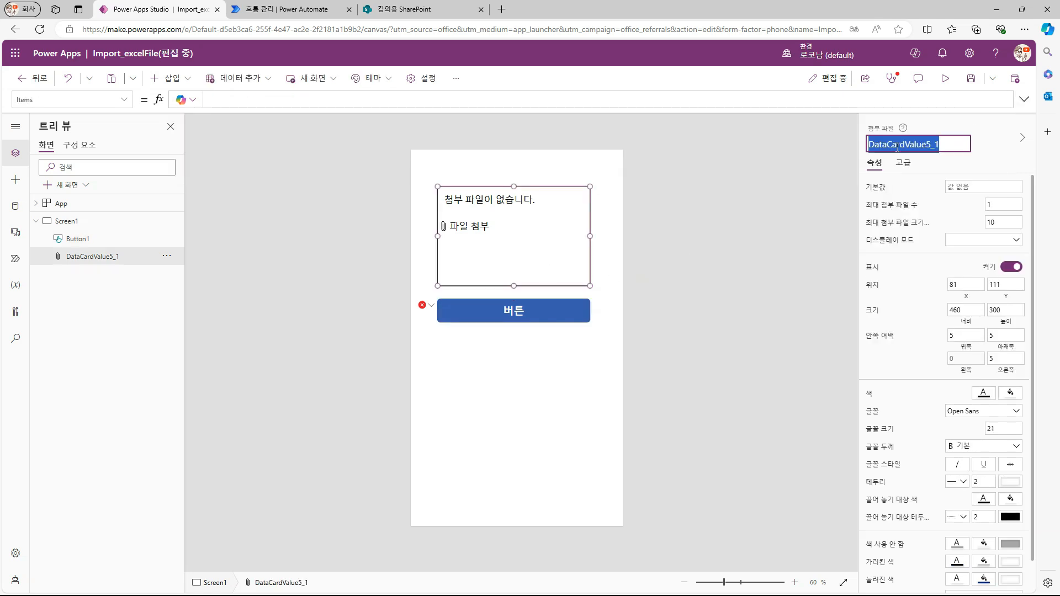
pyautogui.click(589, 311)
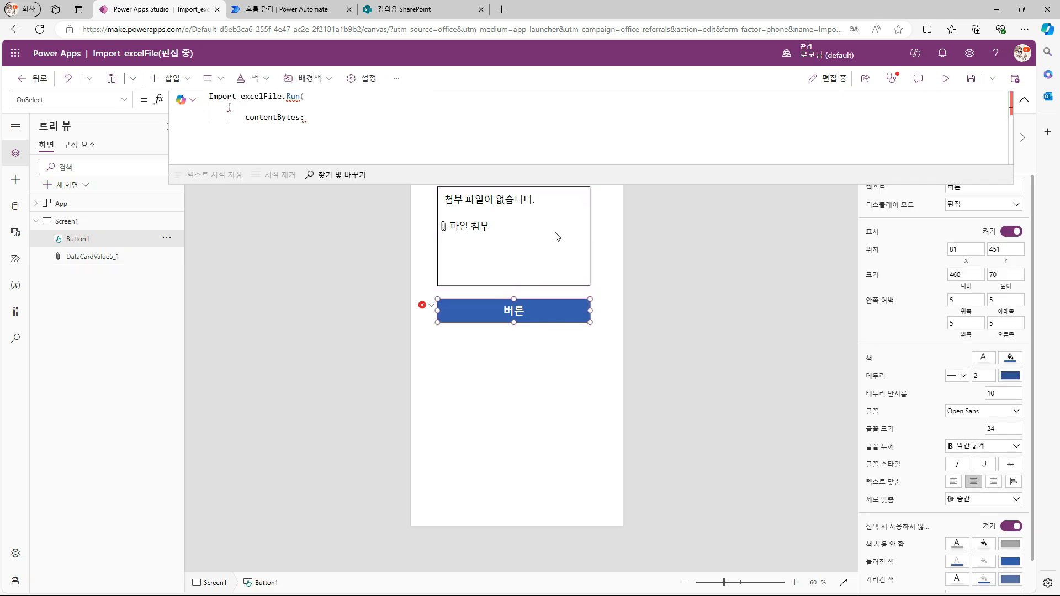
pyautogui.click(438, 139)
pyautogui.write('First(')
pyautogui.hotkey('ctrl', 'v')
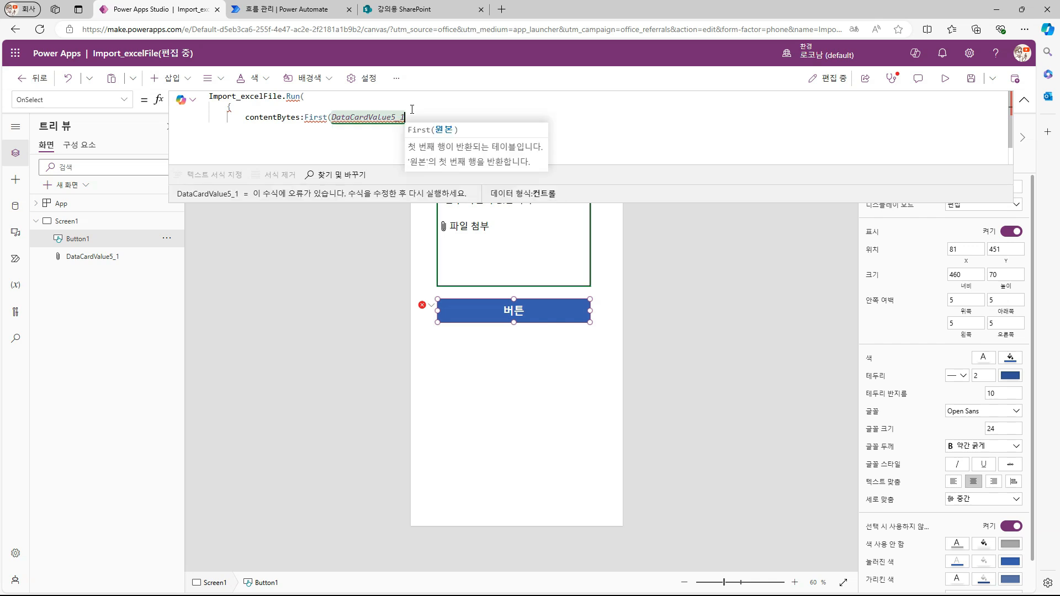
pyautogui.write('.Attachments')
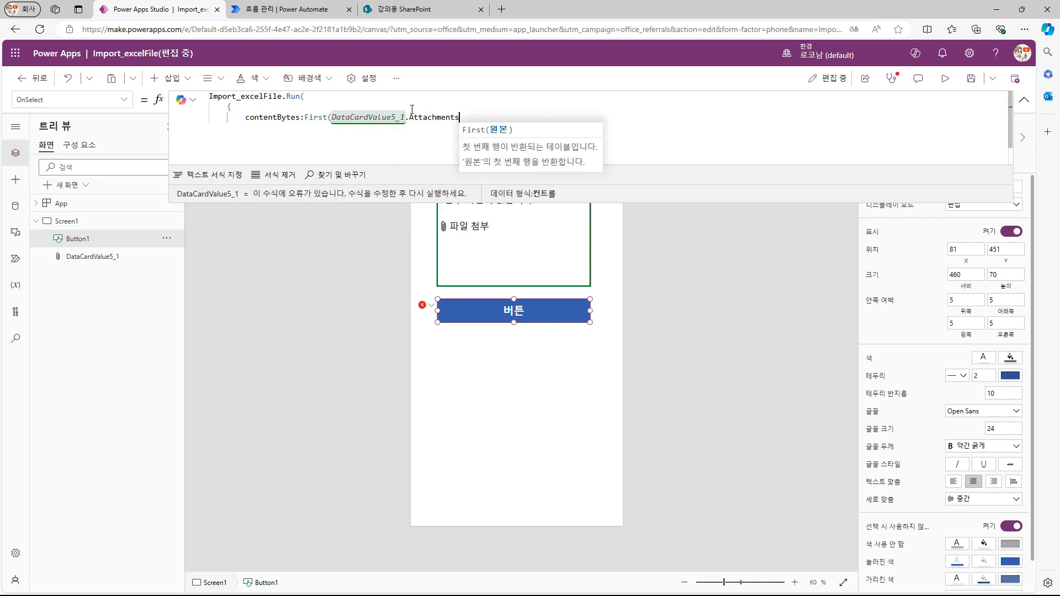
pyautogui.write(').Value,')
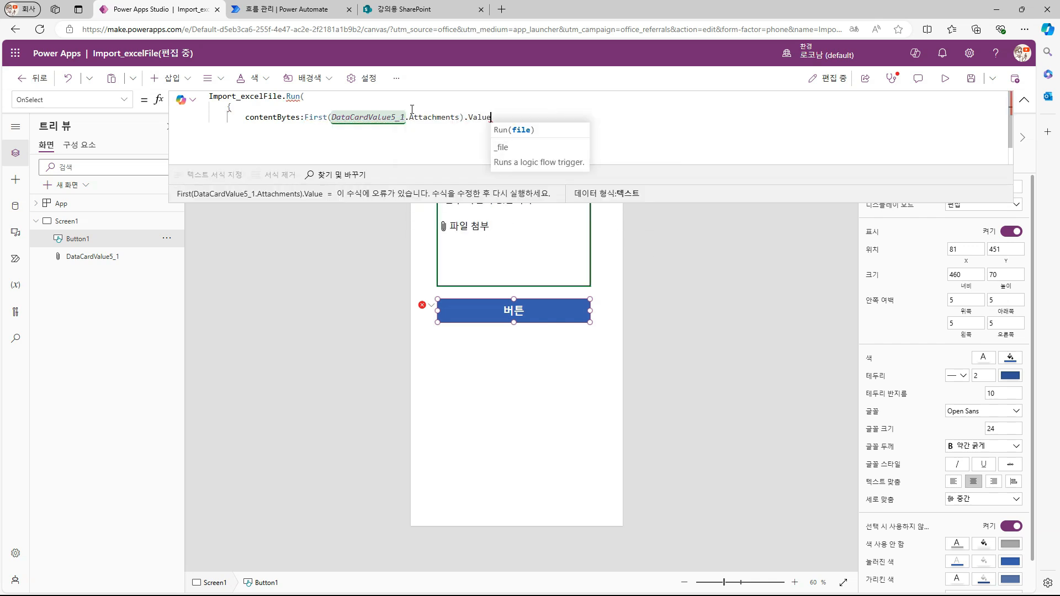
# Add name:First(DataCardValue5_1.Attachments).Name to the record and close the Import_excelFile.Run formula.
pyautogui.press('Return')
pyautogui.write('name:')
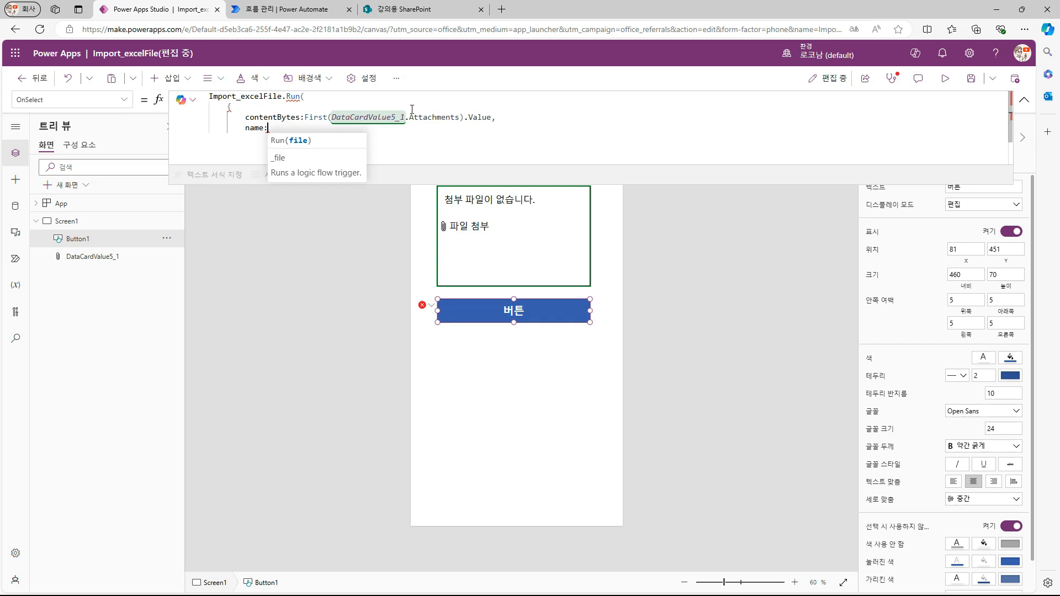
pyautogui.write('First(DataCardValue5_1.Attachments).Name')
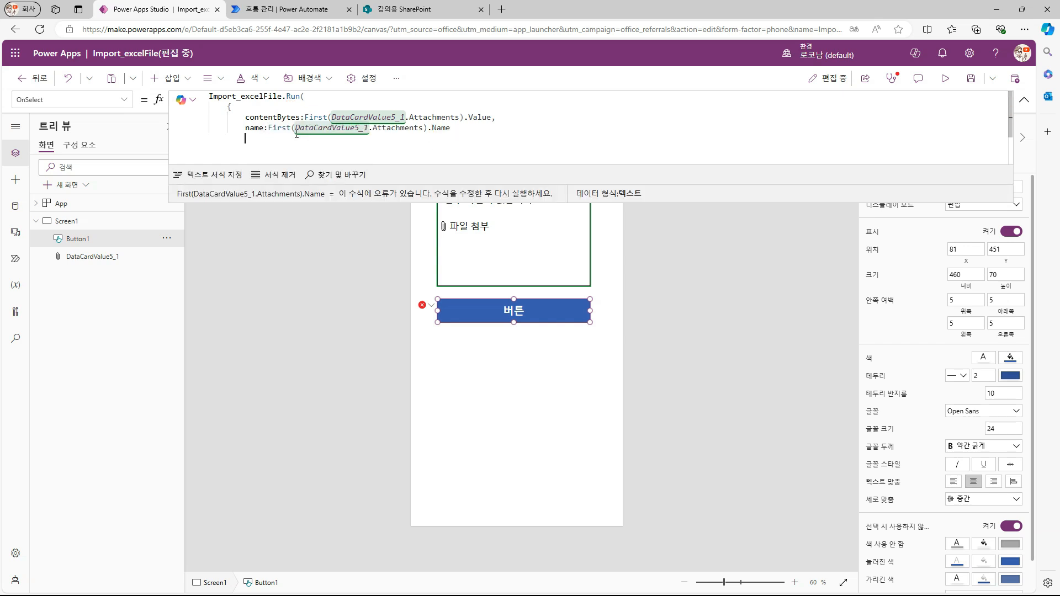
pyautogui.press('Return')
pyautogui.write('}')
pyautogui.press('Return')
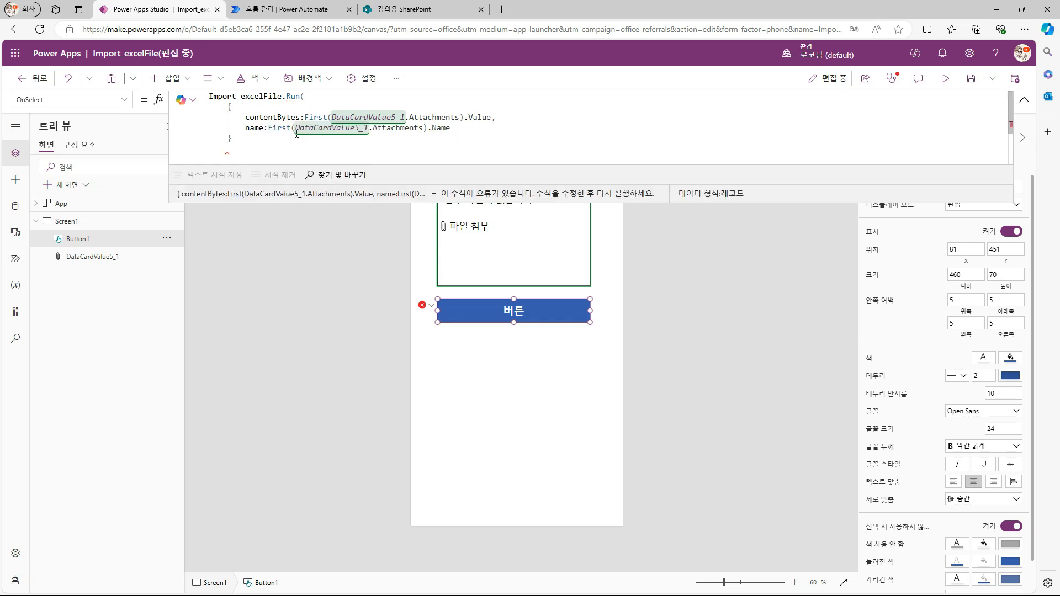
pyautogui.click(471, 221)
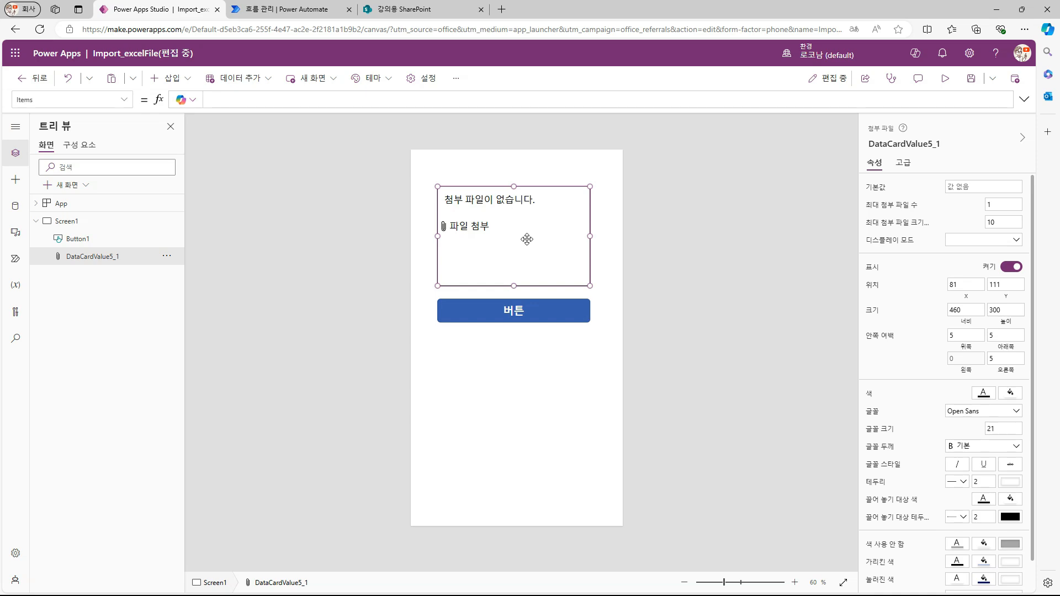
# Open Import_excelFile in Power Automate, review each action's parameters, and compare the 항목 만들기 mappings with the SharePoint list columns.
pyautogui.click(292, 13)
pyautogui.click(164, 78)
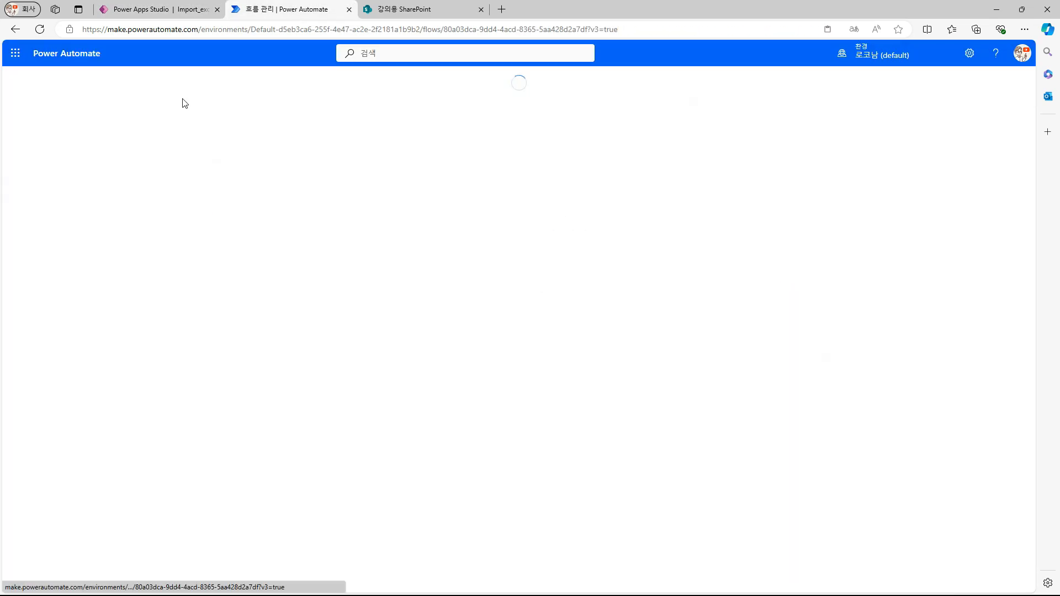
pyautogui.click(497, 247)
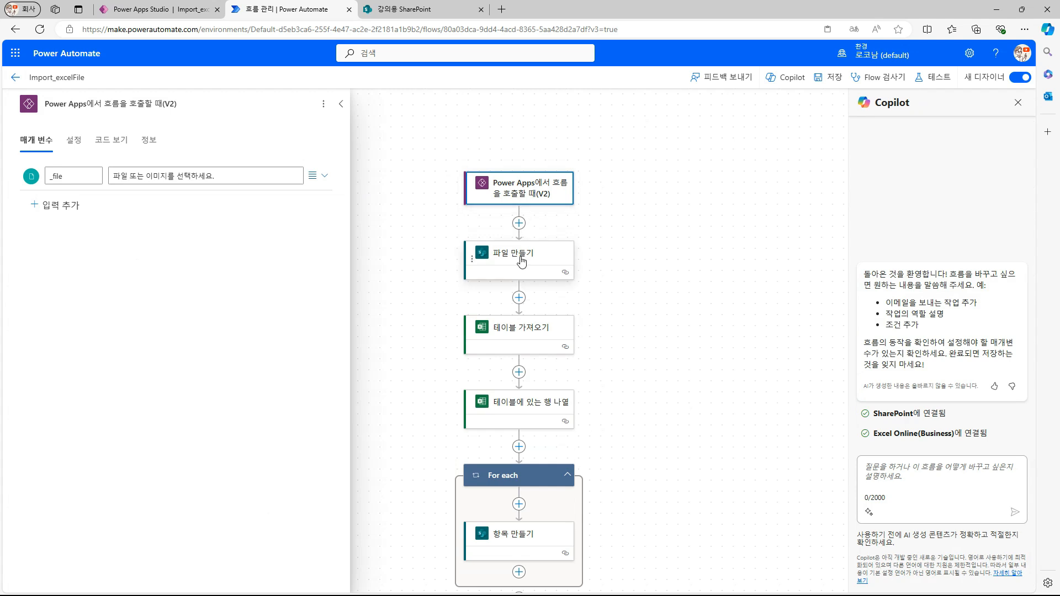
pyautogui.scroll(-1, 522, 276)
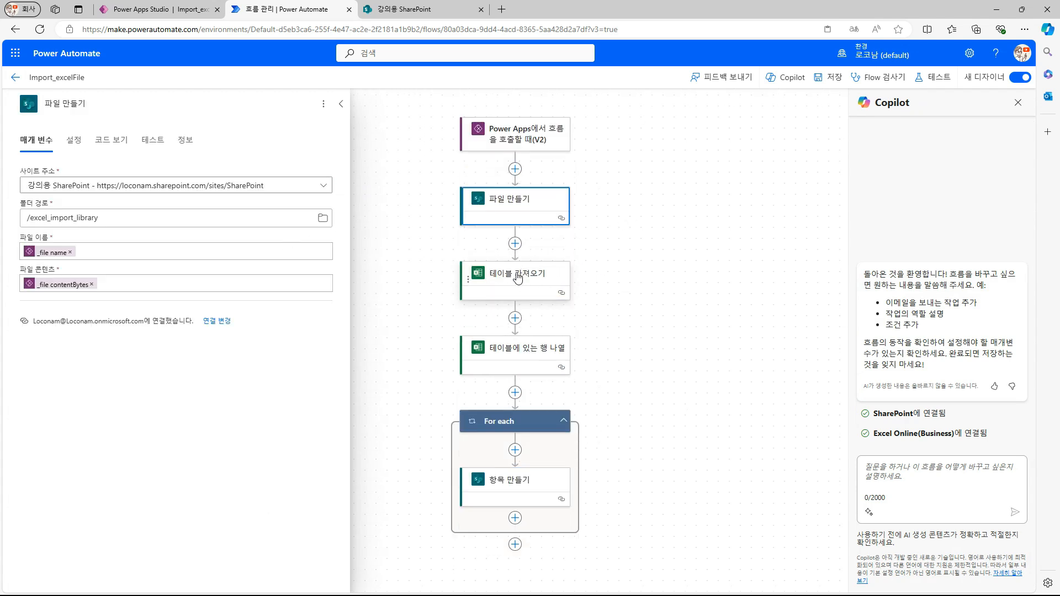
pyautogui.click(508, 280)
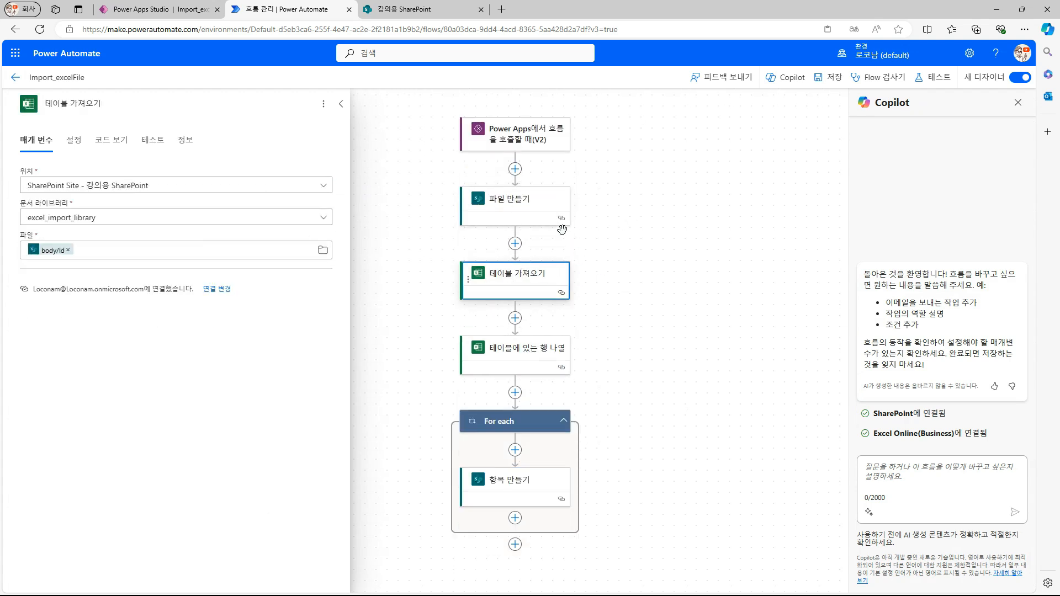
pyautogui.click(545, 354)
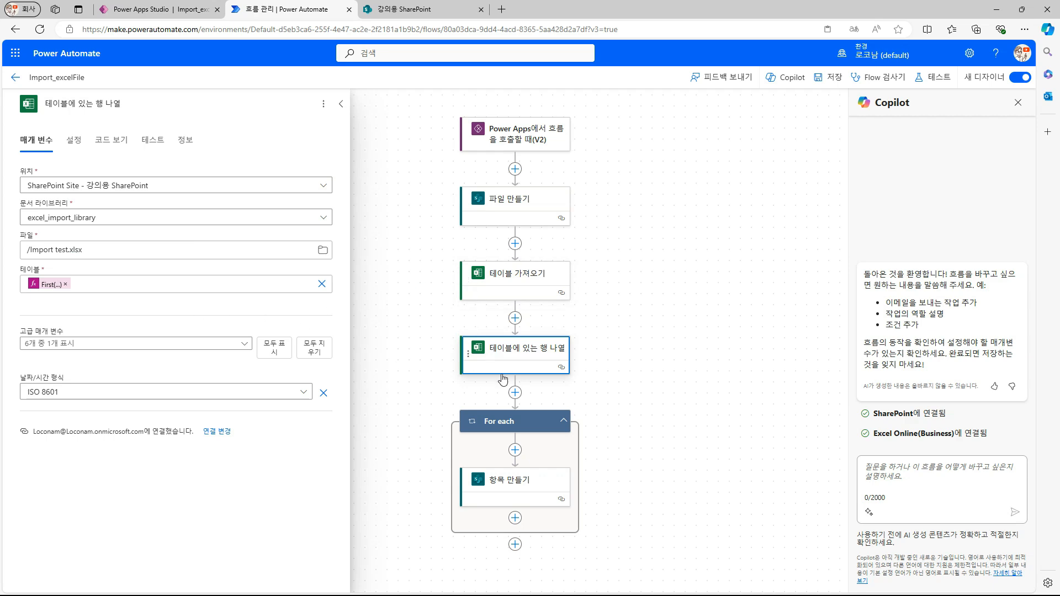
pyautogui.scroll(-1, 503, 378)
pyautogui.click(533, 419)
pyautogui.click(403, 10)
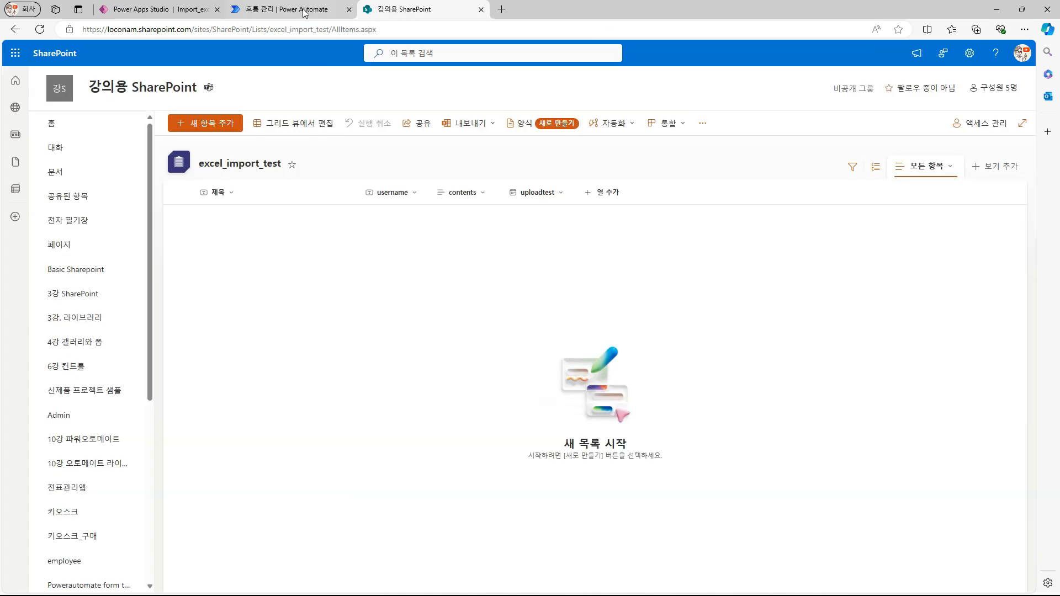
pyautogui.click(303, 9)
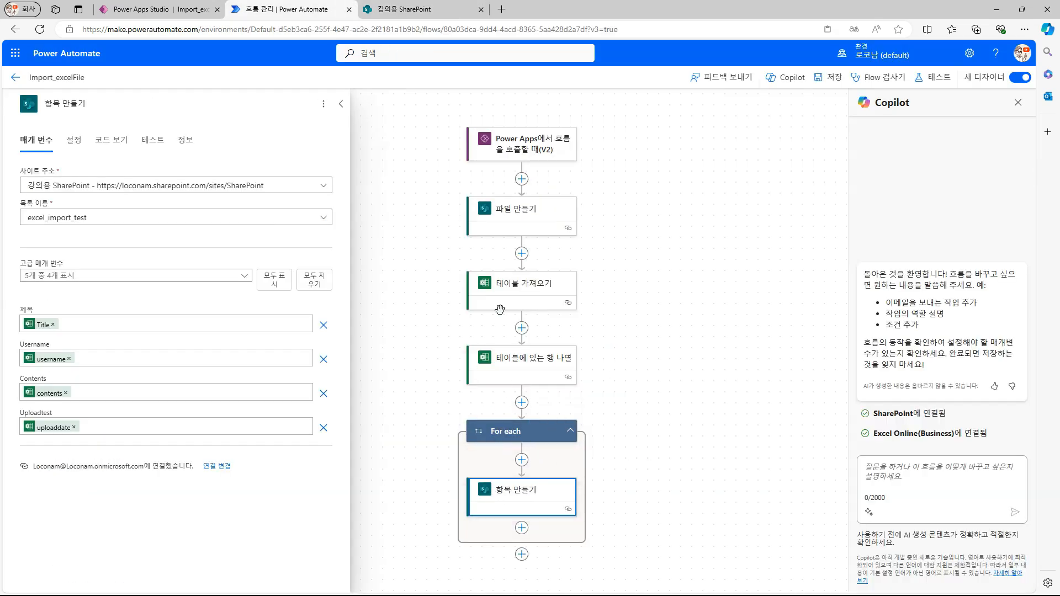
# Check the current contents of excel_import_library and the excel_import_test list in SharePoint.
pyautogui.click(413, 9)
pyautogui.scroll(-6, 100, 442)
pyautogui.click(94, 468)
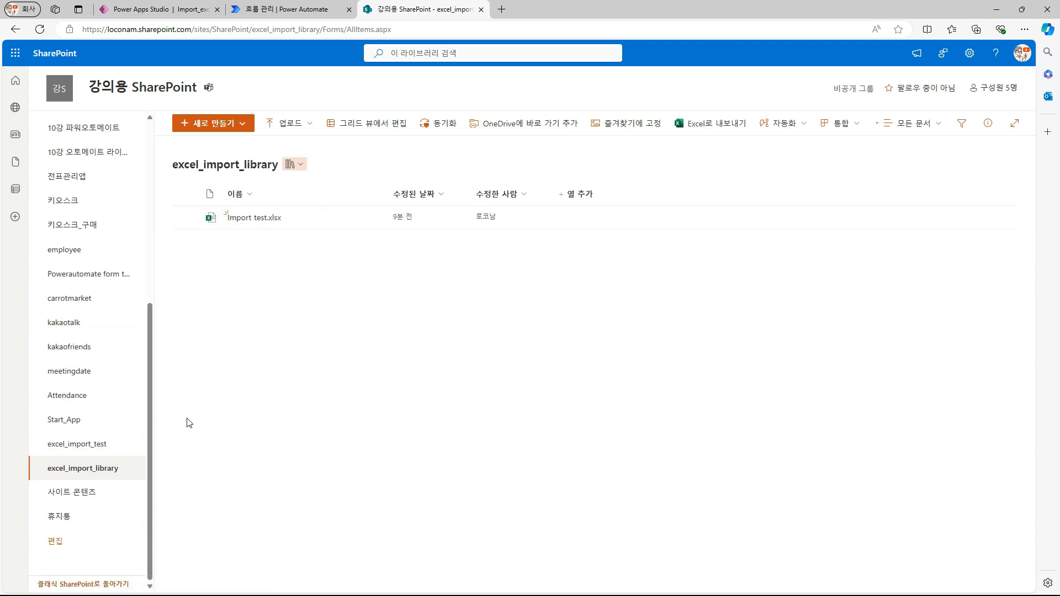
pyautogui.click(84, 441)
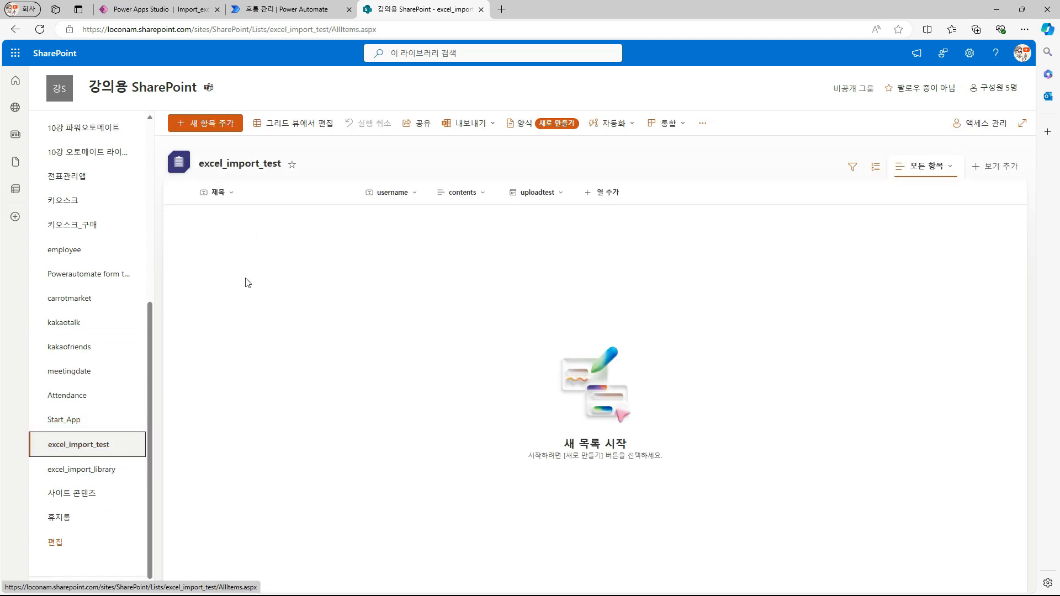
# Preview the Power Apps screen, attach the Import test_addlist file, and run the import with the button.
pyautogui.click(160, 10)
pyautogui.click(938, 78)
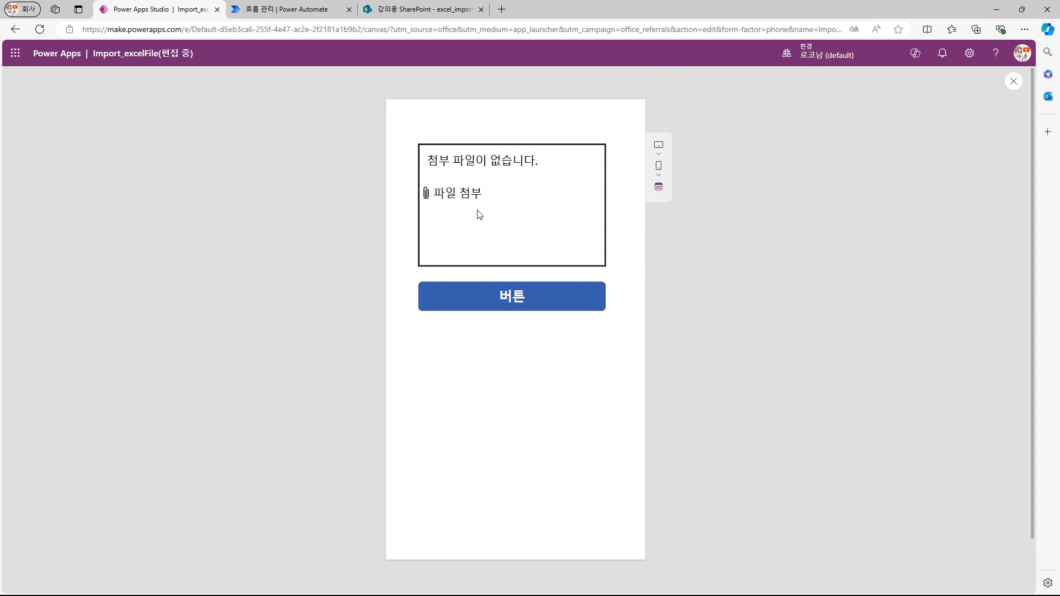
pyautogui.click(461, 201)
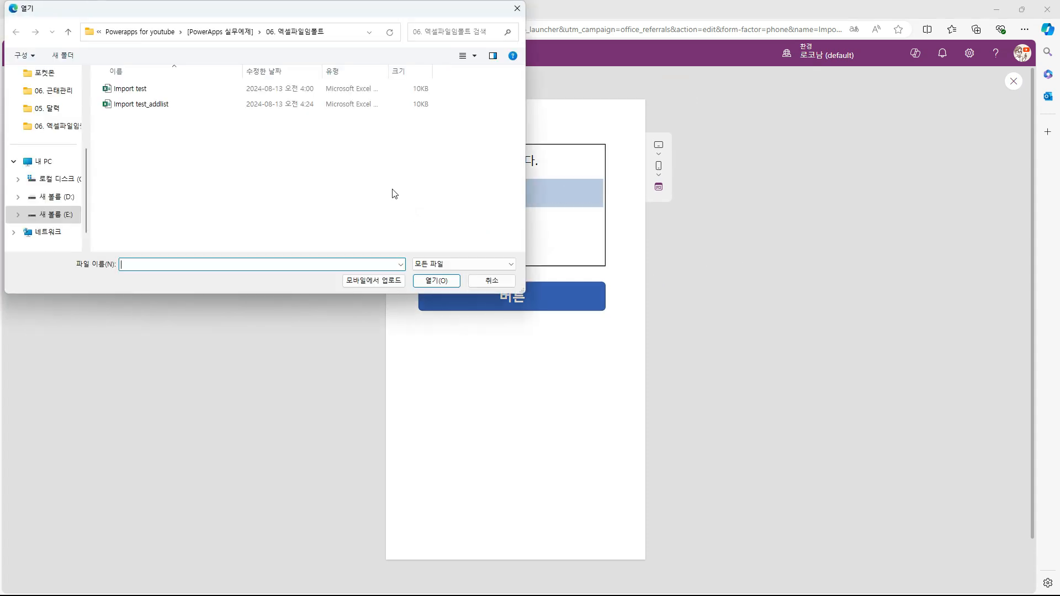
pyautogui.doubleClick(147, 105)
pyautogui.click(497, 300)
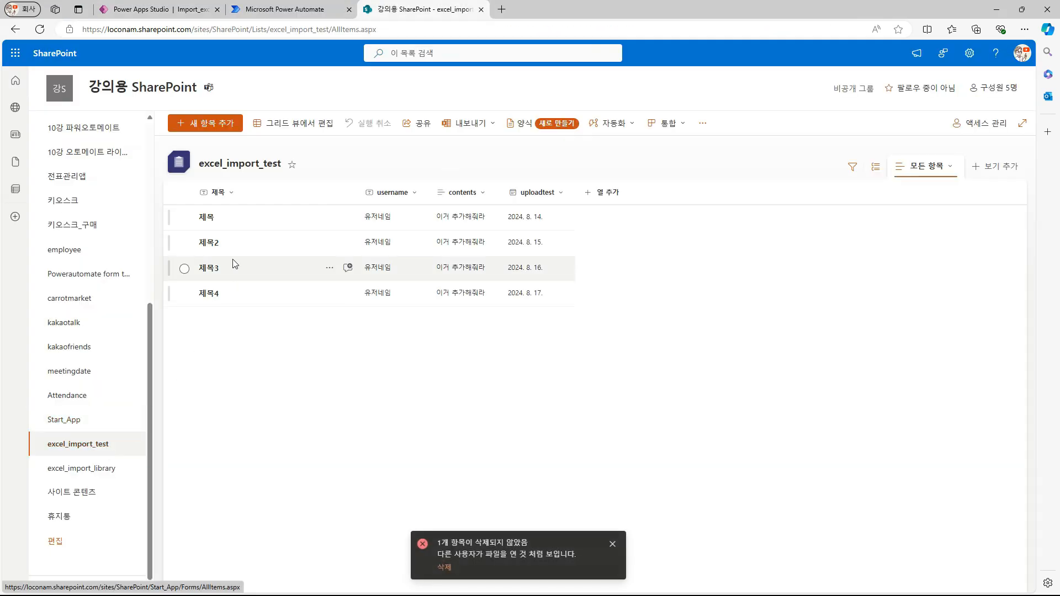
# Examine excel_import_library and the excel_import_test list in SharePoint for the results of the import.
pyautogui.click(103, 470)
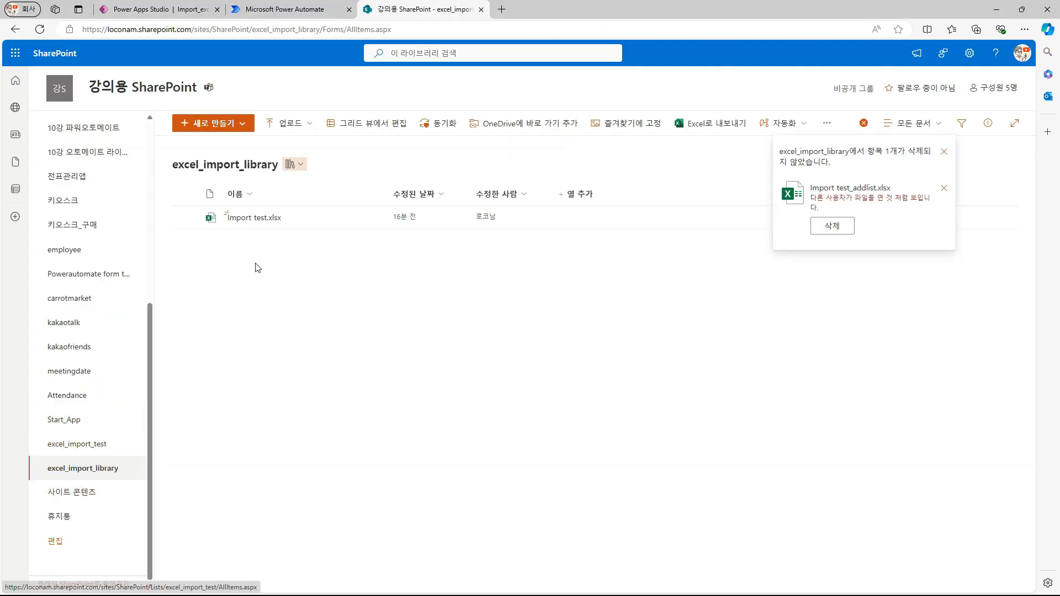
pyautogui.click(117, 445)
pyautogui.click(89, 472)
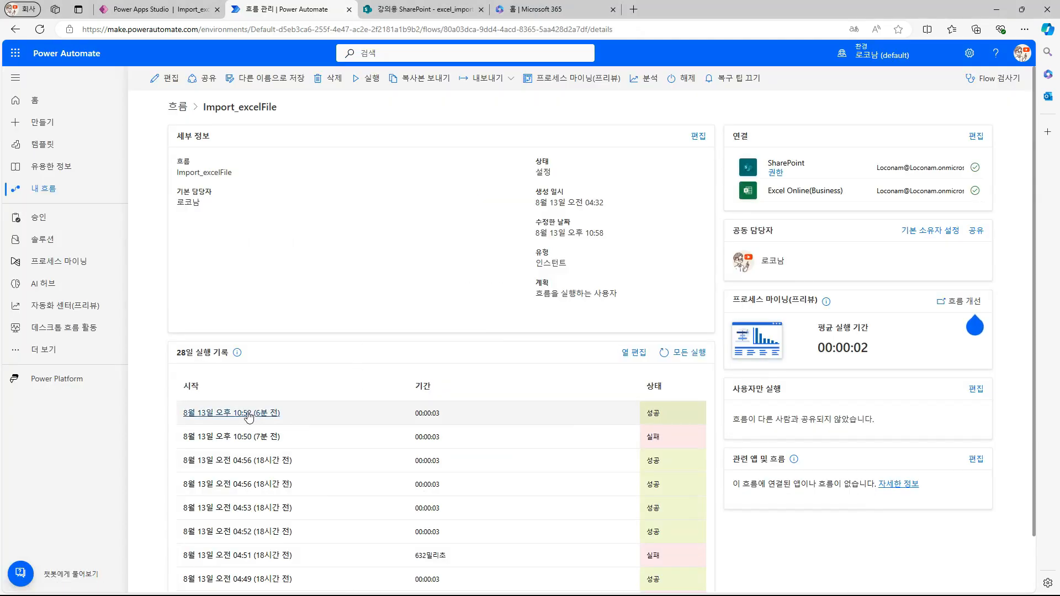
# Open the latest Import_excelFile run in Power Automate and examine the name property in the raw outputs of 테이블 가져오기.
pyautogui.click(249, 416)
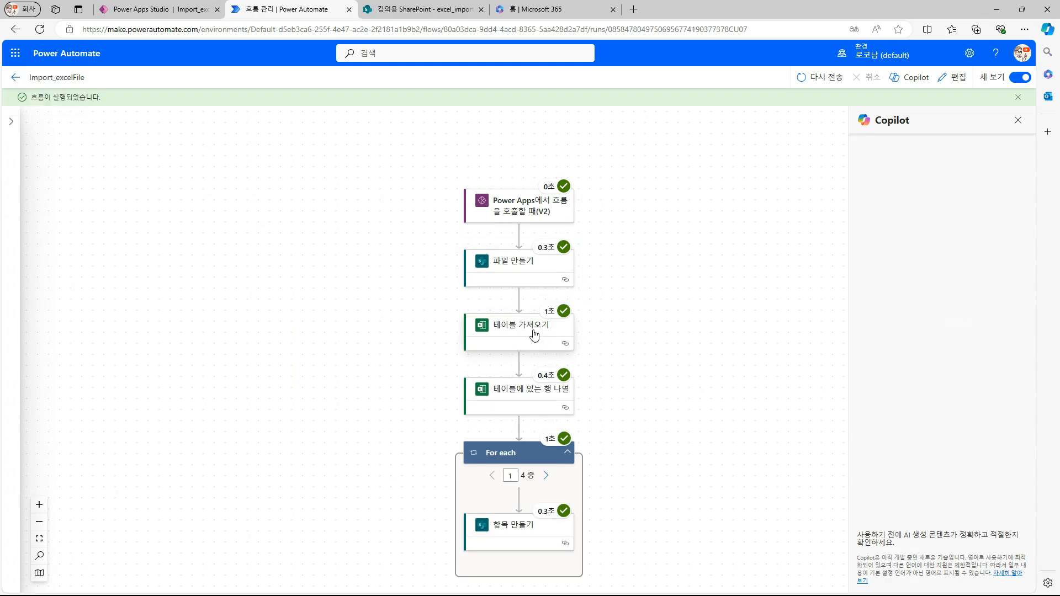
pyautogui.click(532, 334)
pyautogui.scroll(-2, 197, 403)
pyautogui.click(270, 512)
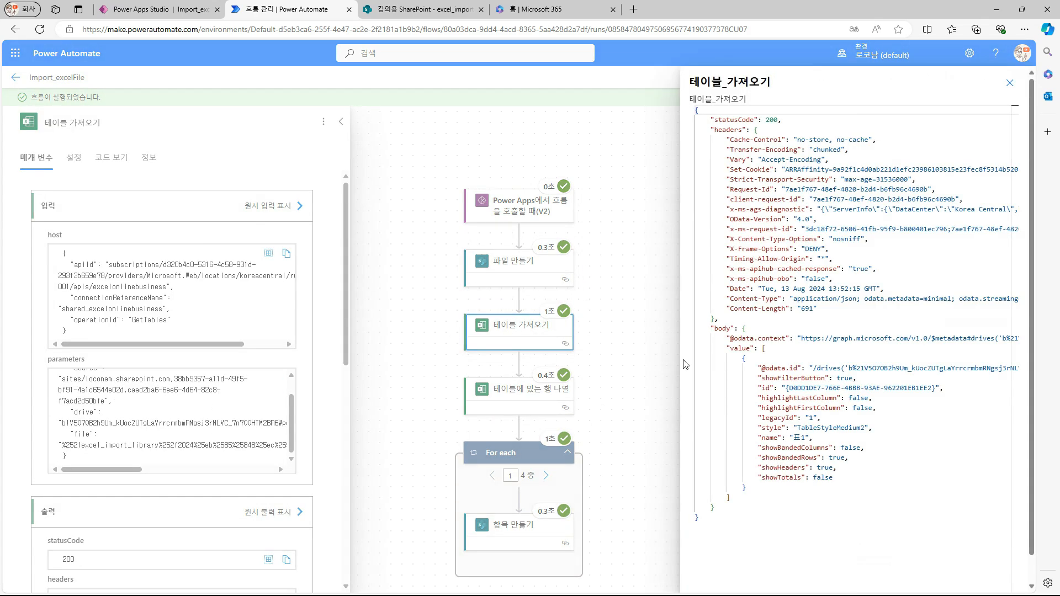
pyautogui.moveTo(757, 438); pyautogui.dragTo(781, 438)
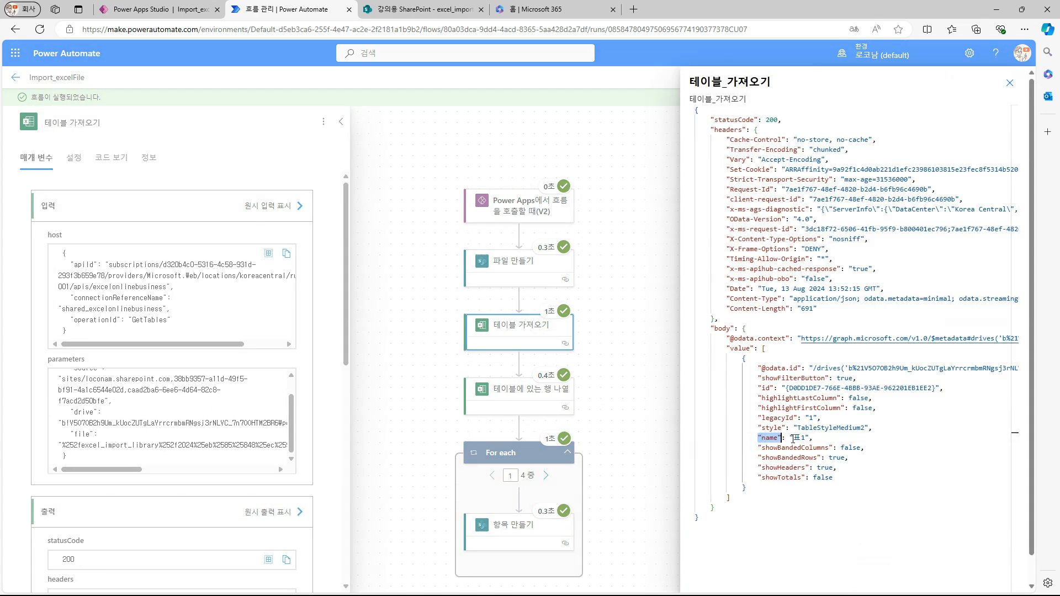
pyautogui.click(784, 447)
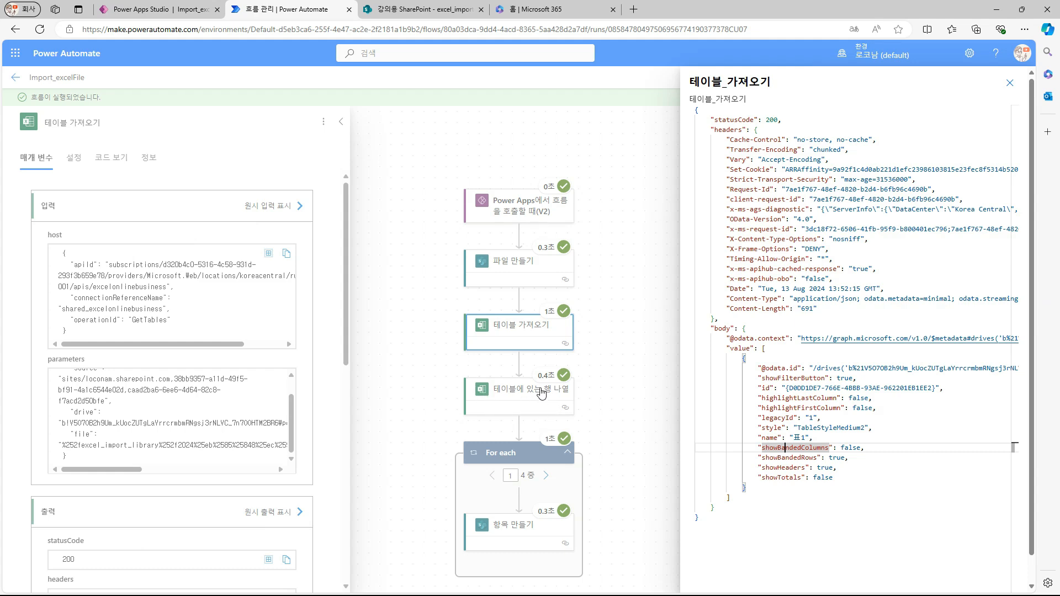
pyautogui.moveTo(766, 437); pyautogui.dragTo(812, 437)
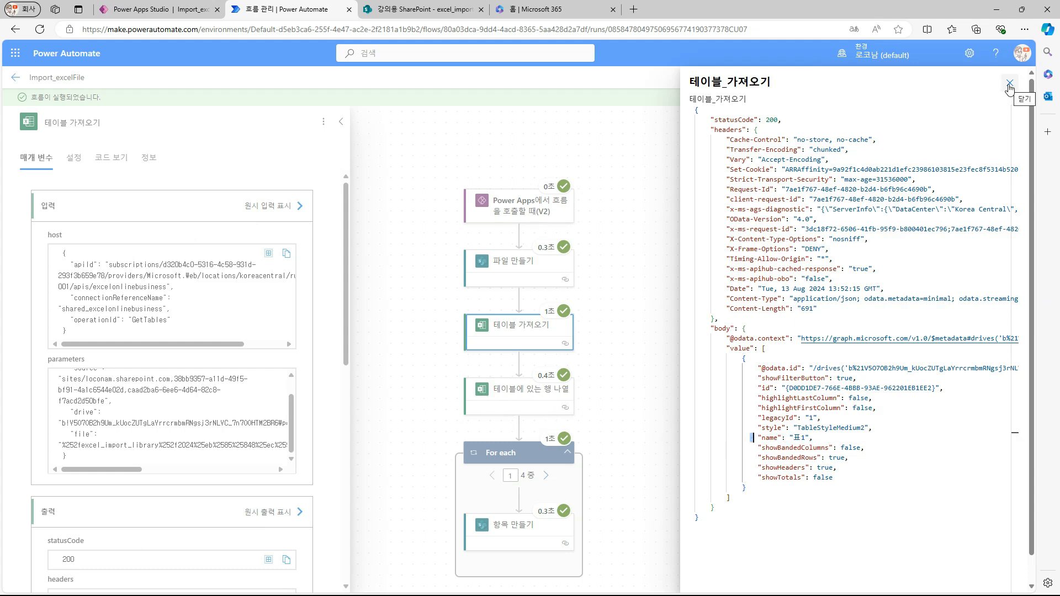
# Close the raw outputs and check the ['Name'] part of the table expression in 테이블에 있는 행 나열.
pyautogui.click(1009, 87)
pyautogui.click(527, 393)
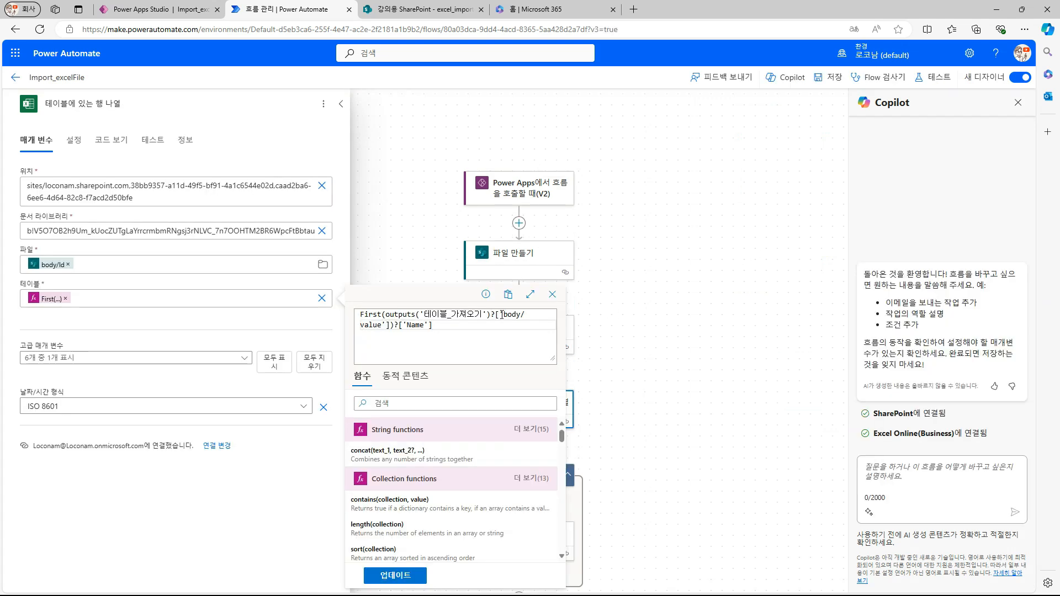
pyautogui.moveTo(398, 326); pyautogui.dragTo(434, 326)
pyautogui.click(434, 325)
pyautogui.click(646, 357)
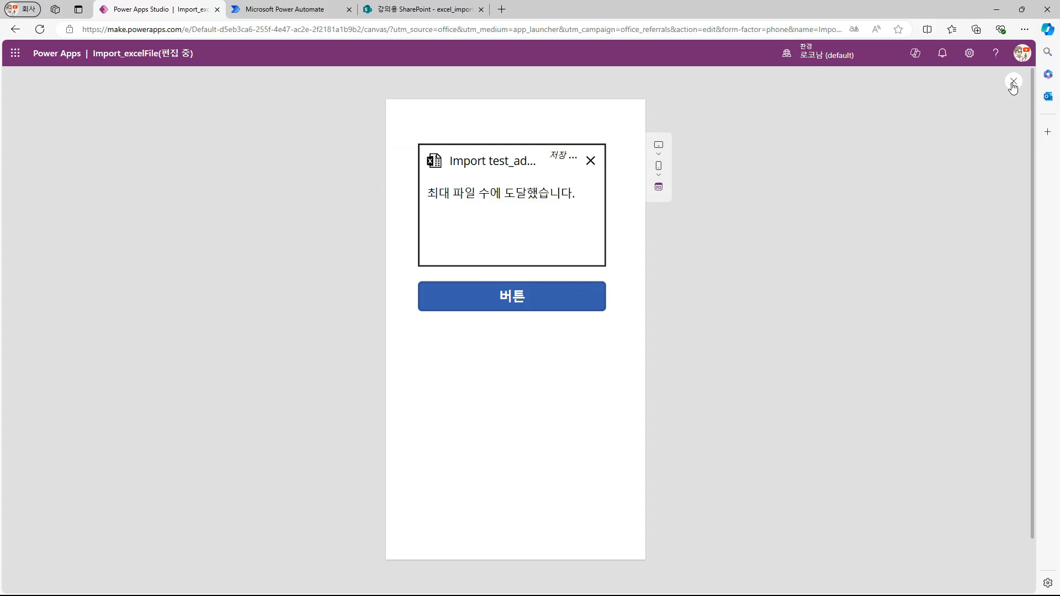
# Leave the app preview in Power Apps, select the button, and check excel_import_library in SharePoint.
pyautogui.click(1013, 83)
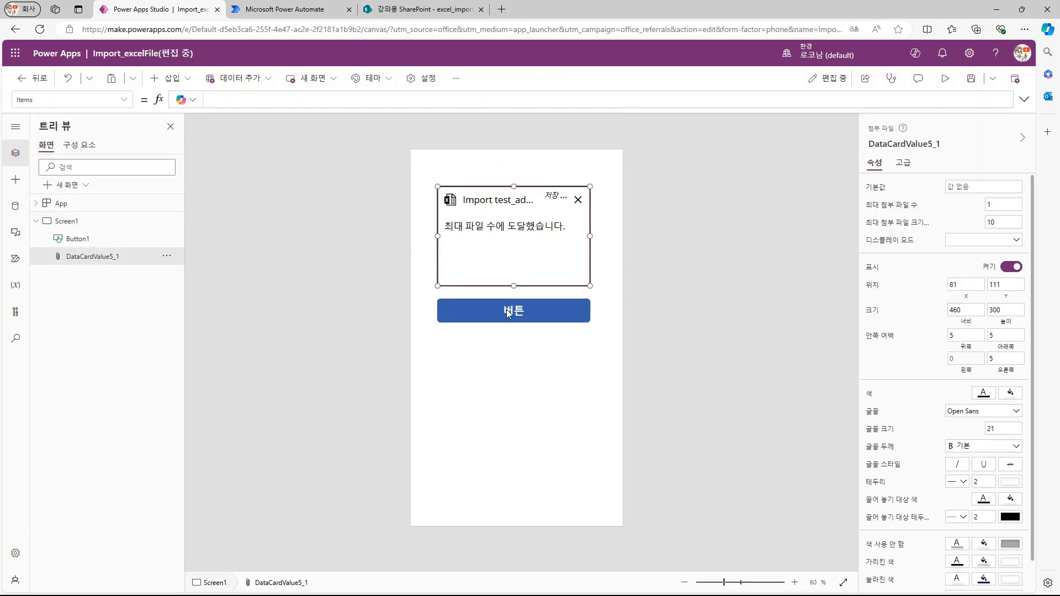
pyautogui.click(529, 320)
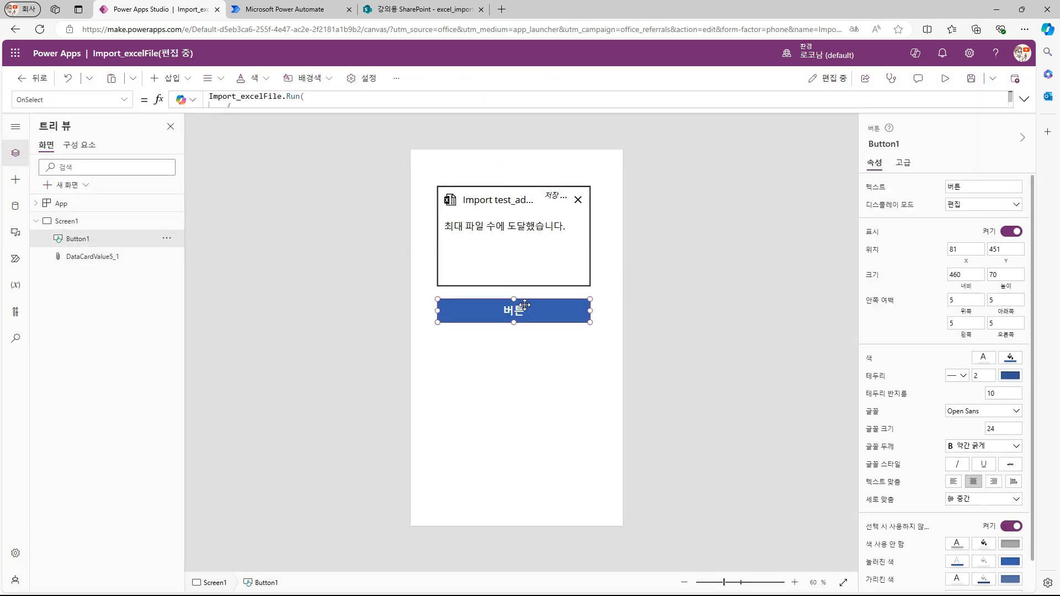
pyautogui.click(446, 13)
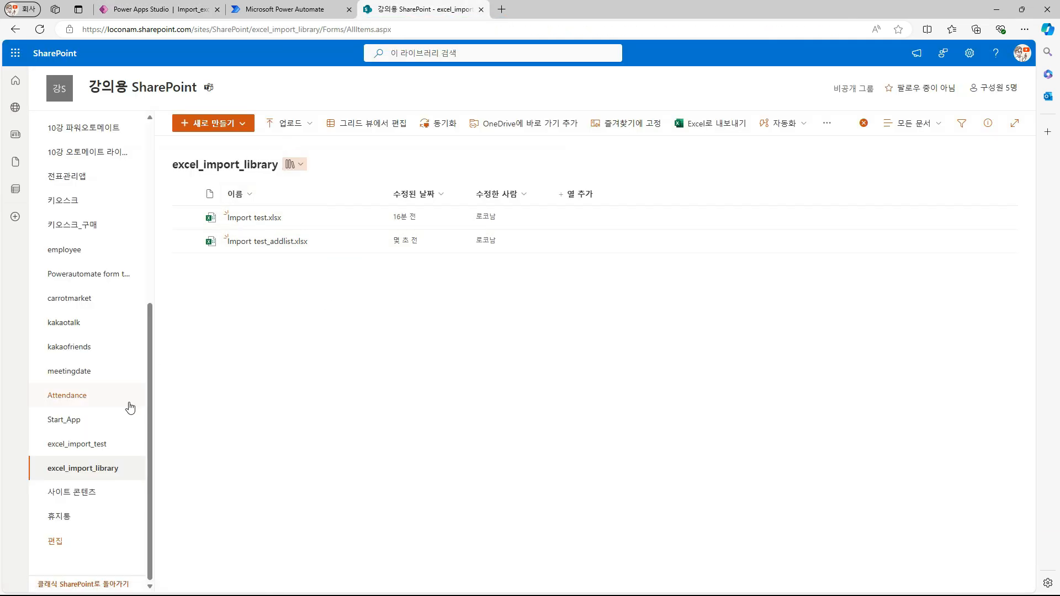
# Check the rows in the excel_import_test list and the files in excel_import_library.
pyautogui.click(110, 442)
pyautogui.click(614, 545)
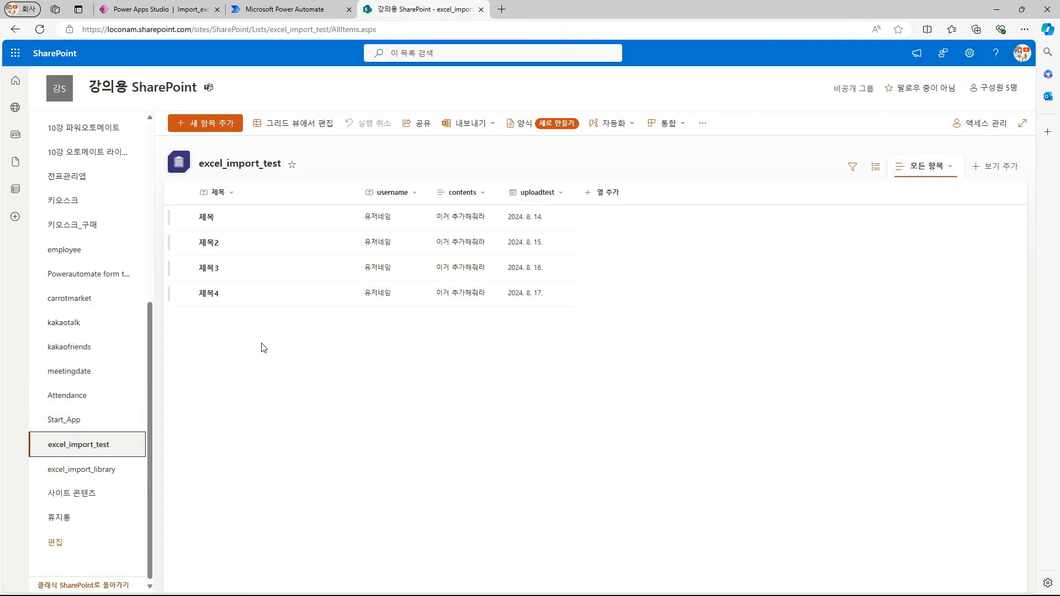
pyautogui.click(104, 474)
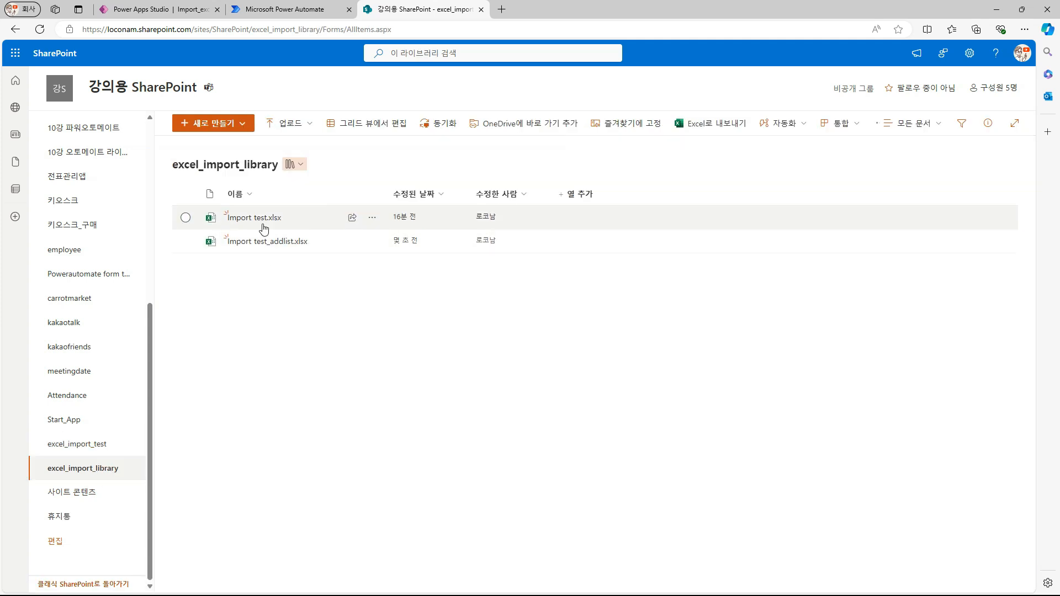
# In Power Apps, set the name value in the button's Import_excelFile.Run formula to Now()&".xlsx".
pyautogui.click(183, 9)
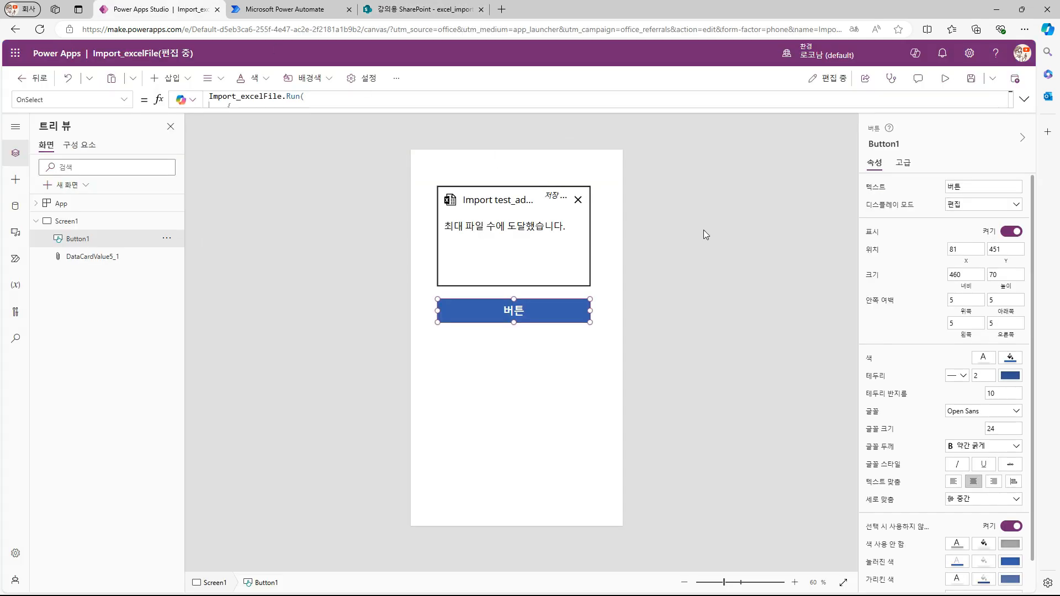
pyautogui.click(467, 130)
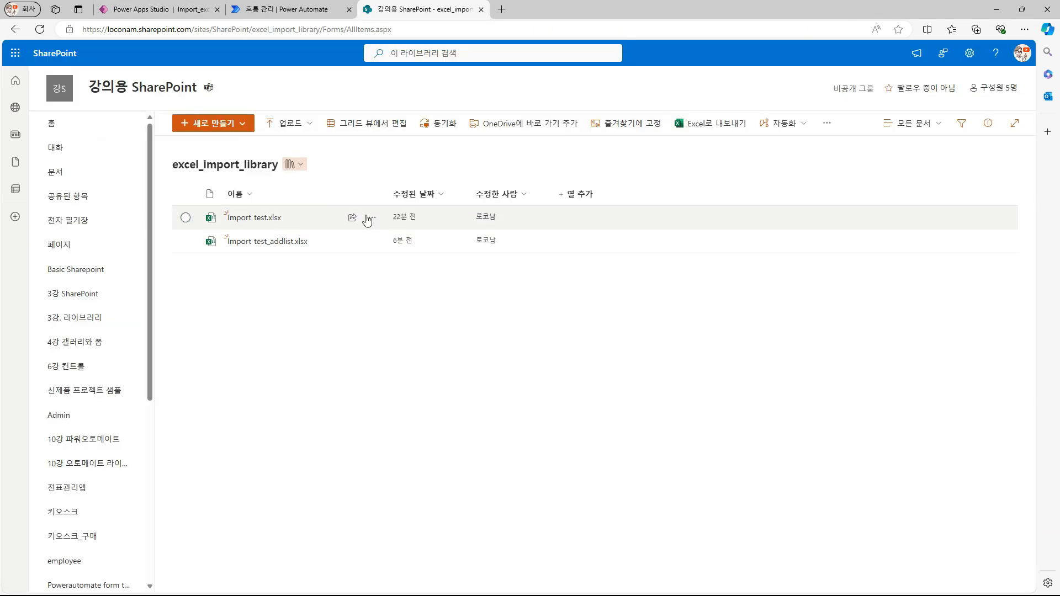
pyautogui.click(185, 13)
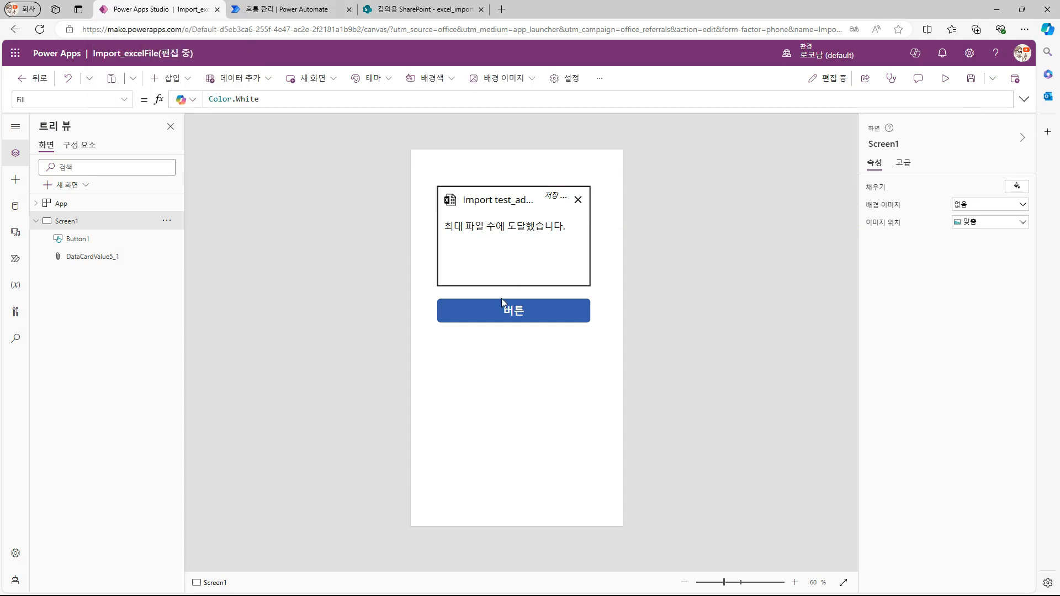
pyautogui.click(510, 319)
pyautogui.click(1024, 99)
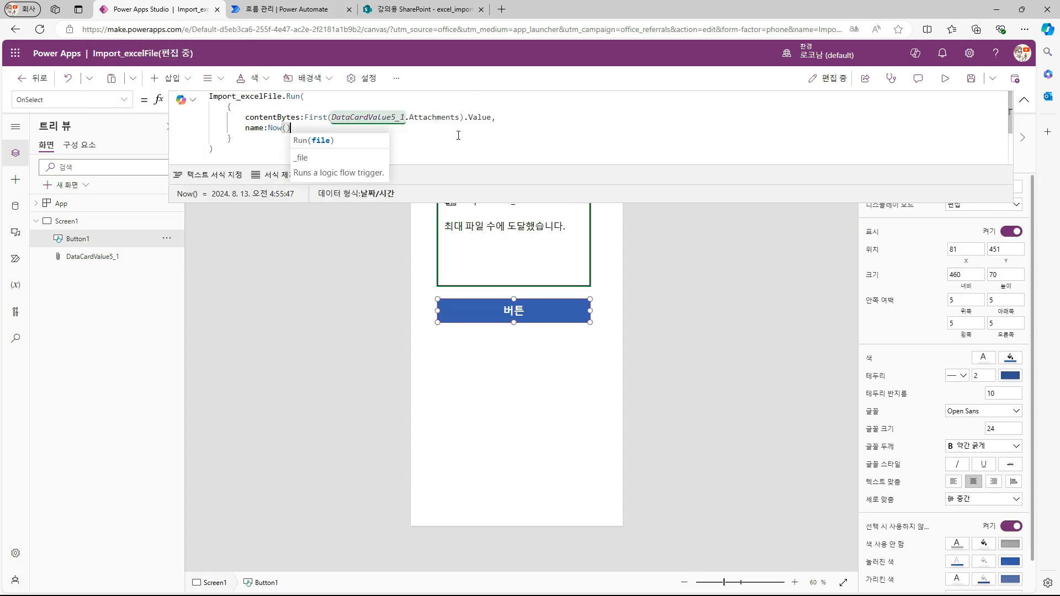
pyautogui.write('&".xlsx')
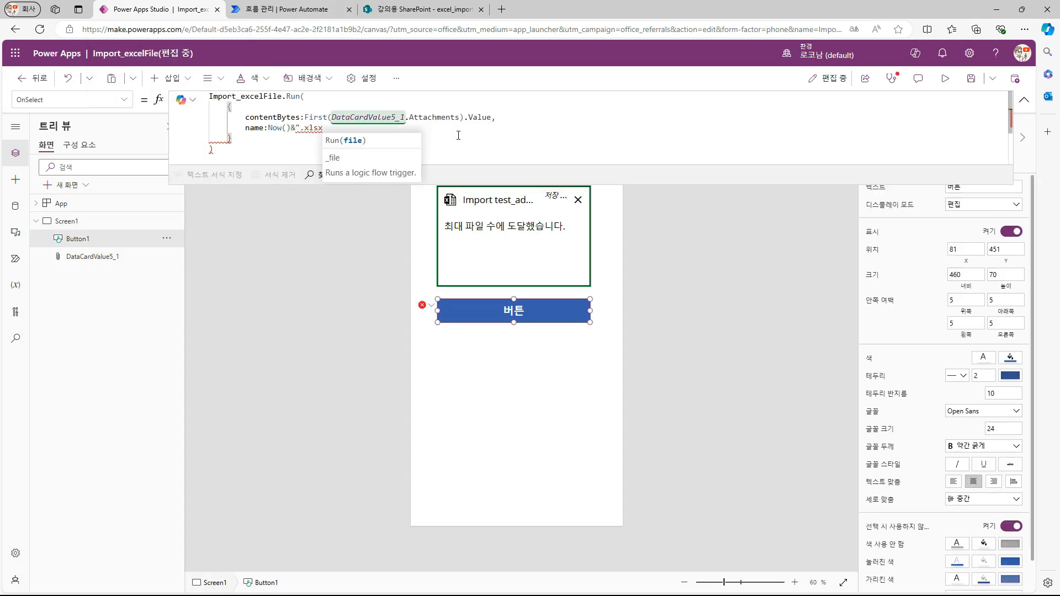
# Run the import from the app preview and check the results in excel_import_library and the excel_import_test list in SharePoint.
pyautogui.click(944, 79)
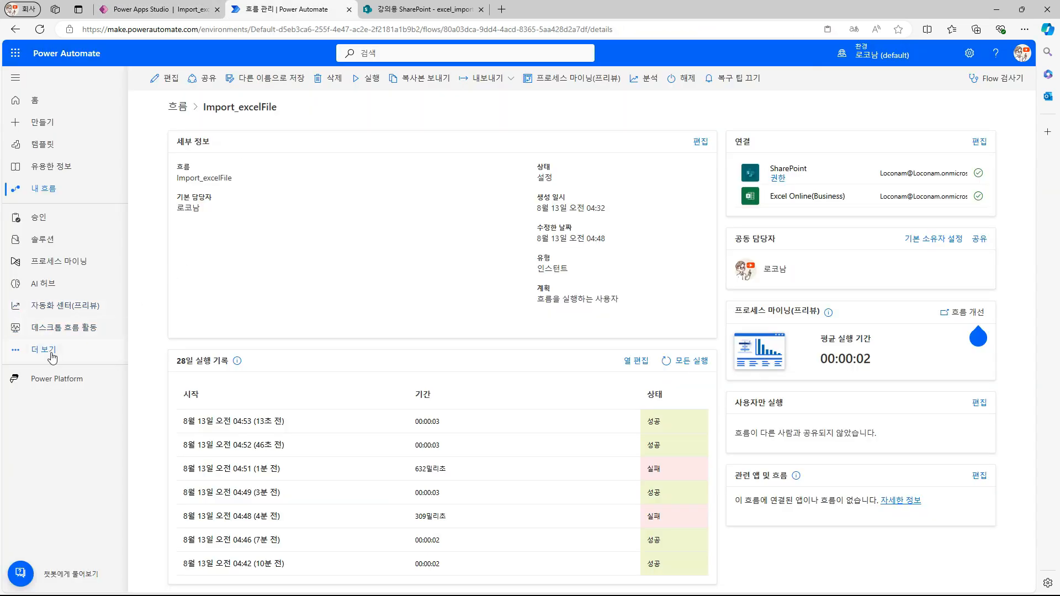
pyautogui.click(415, 10)
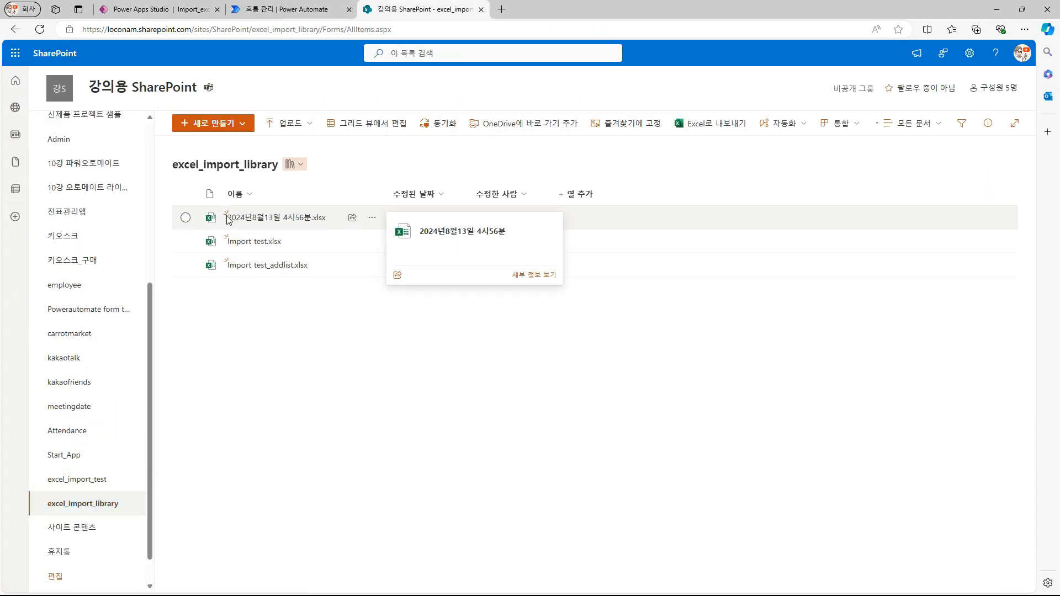
pyautogui.click(77, 479)
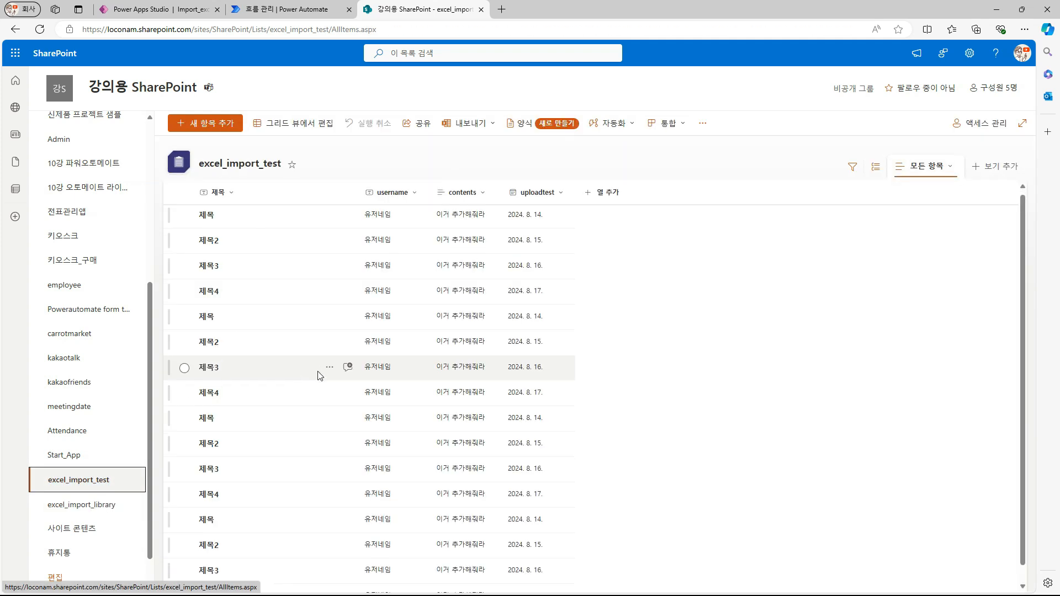
pyautogui.scroll(-1, 255, 366)
pyautogui.scroll(-1, 145, 525)
pyautogui.click(130, 469)
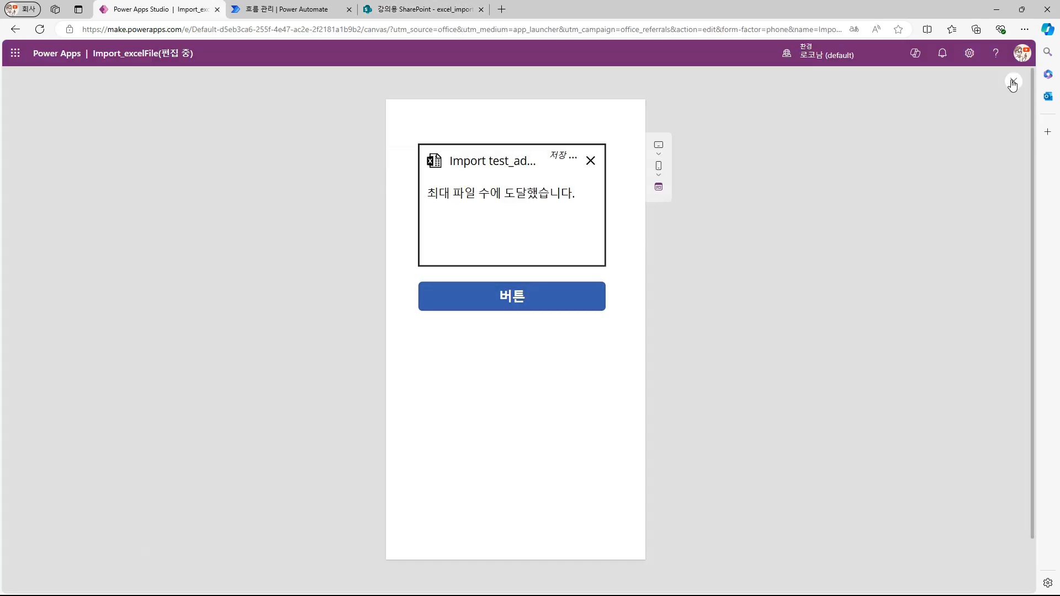
# Leave the app preview in Power Apps and change the name value in the button's OnSelect formula to Now()&User().Email&".xlsx".
pyautogui.click(1013, 83)
pyautogui.click(510, 319)
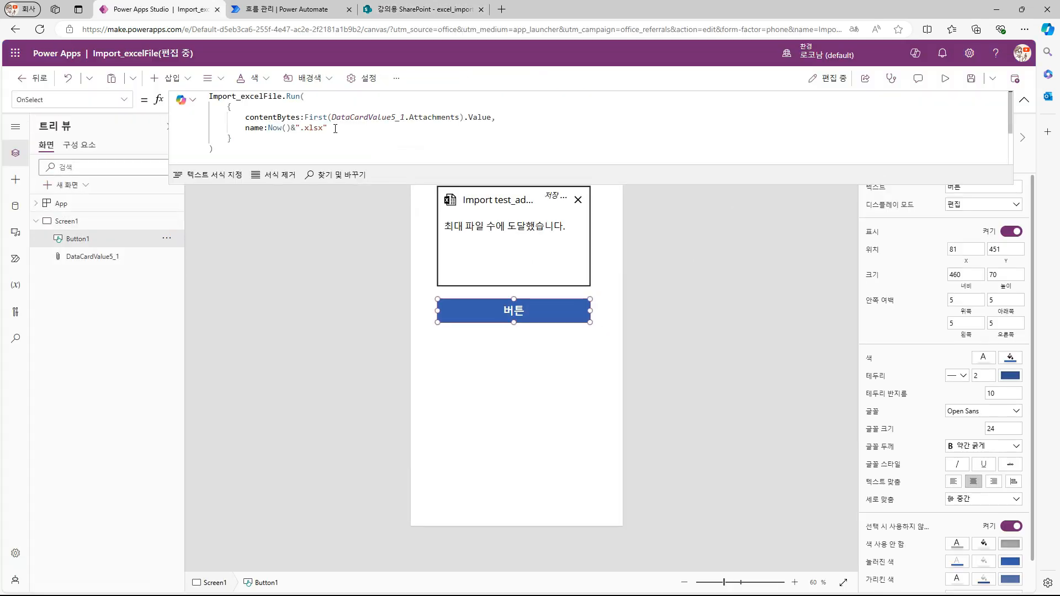
pyautogui.write('User().Email')
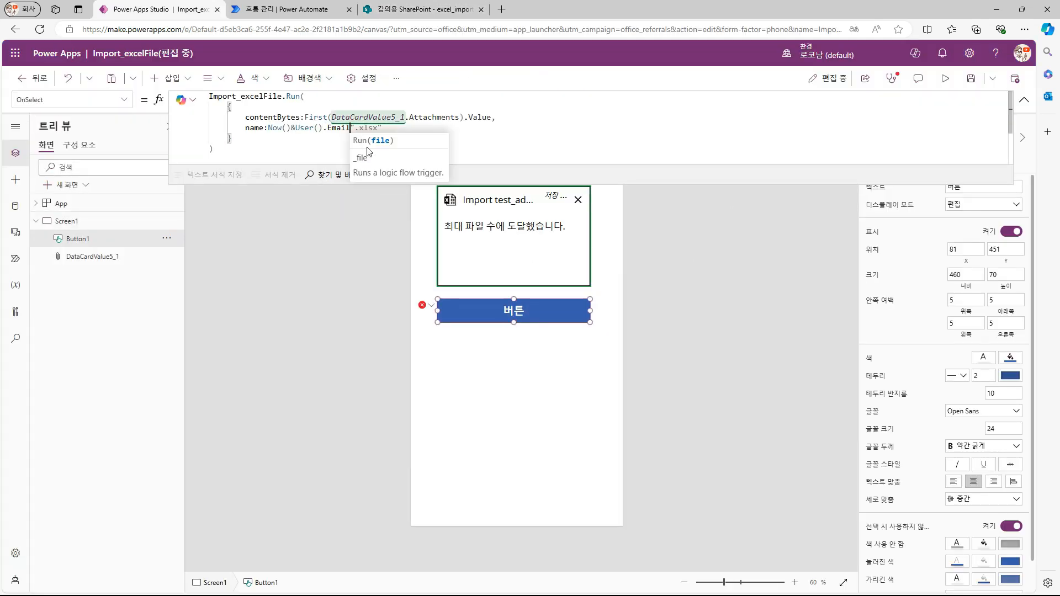
pyautogui.write('&')
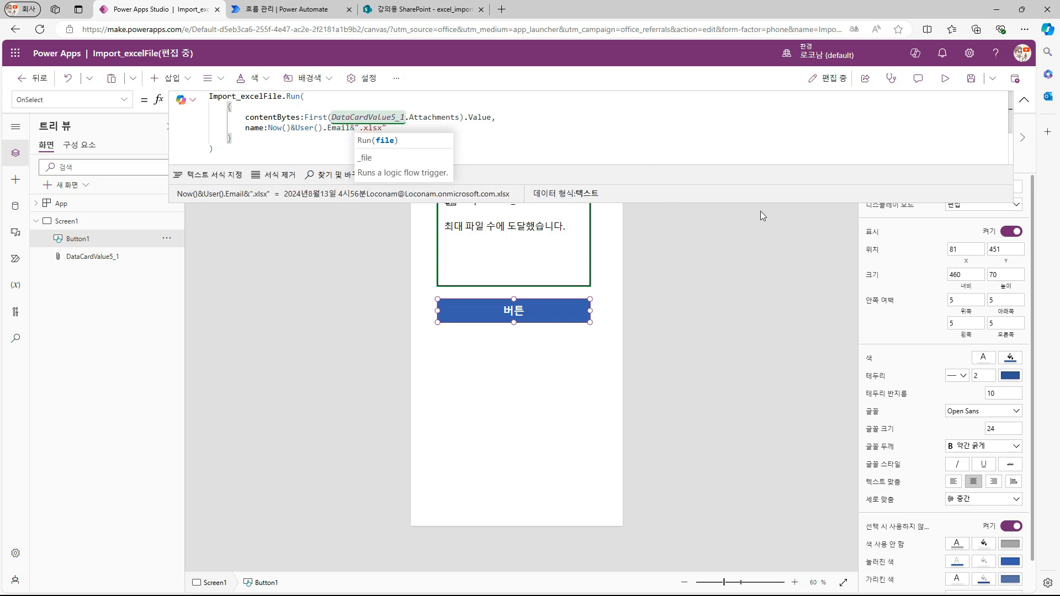
pyautogui.click(762, 215)
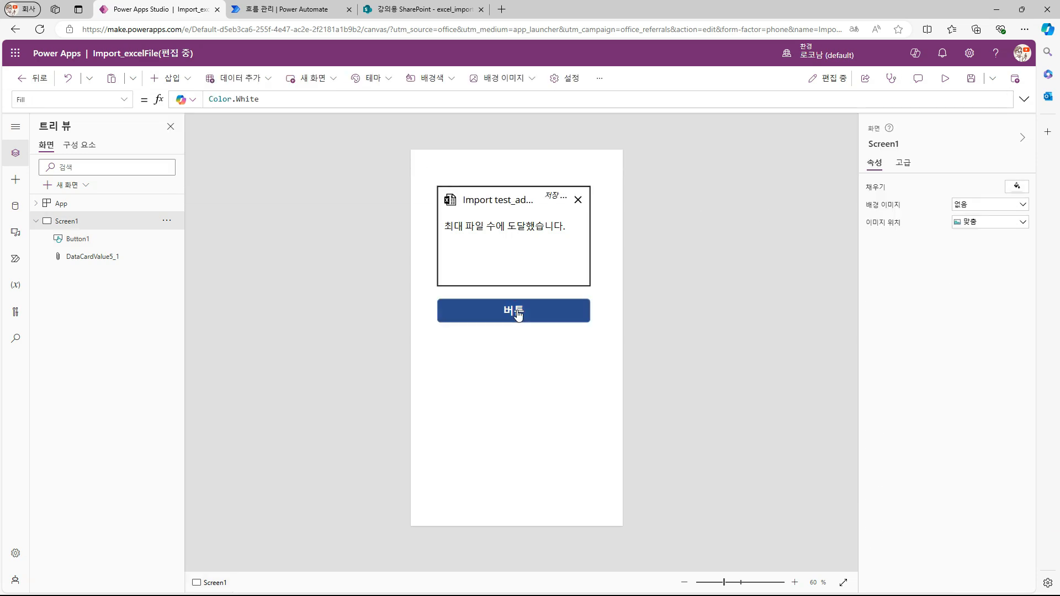
# Check the Import_excelFile run history in Power Automate, the excel_import_test rows, and the newest file's full name in excel_import_library in SharePoint.
pyautogui.click(249, 10)
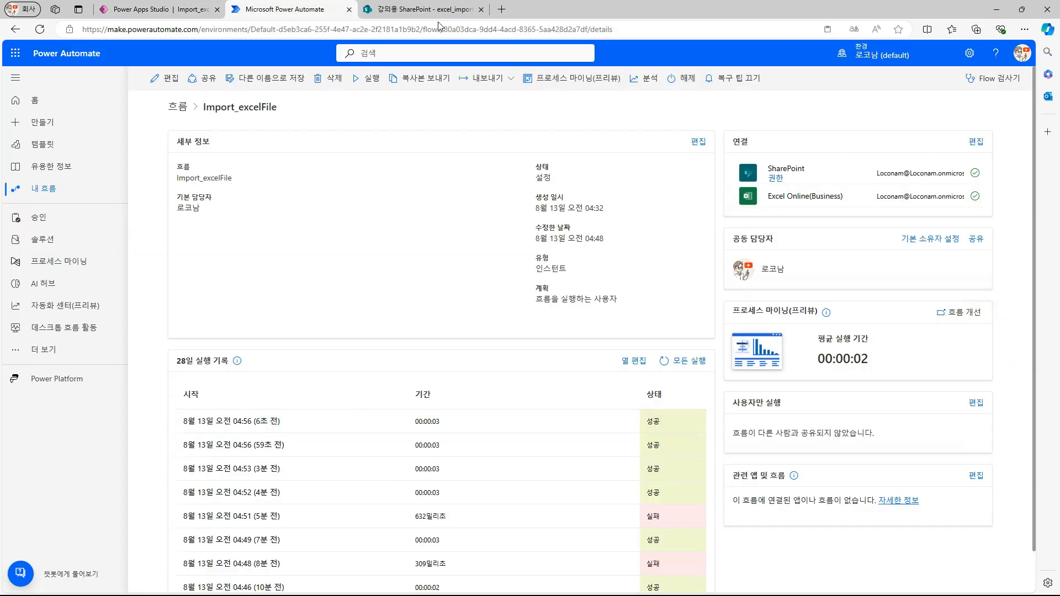
pyautogui.click(425, 9)
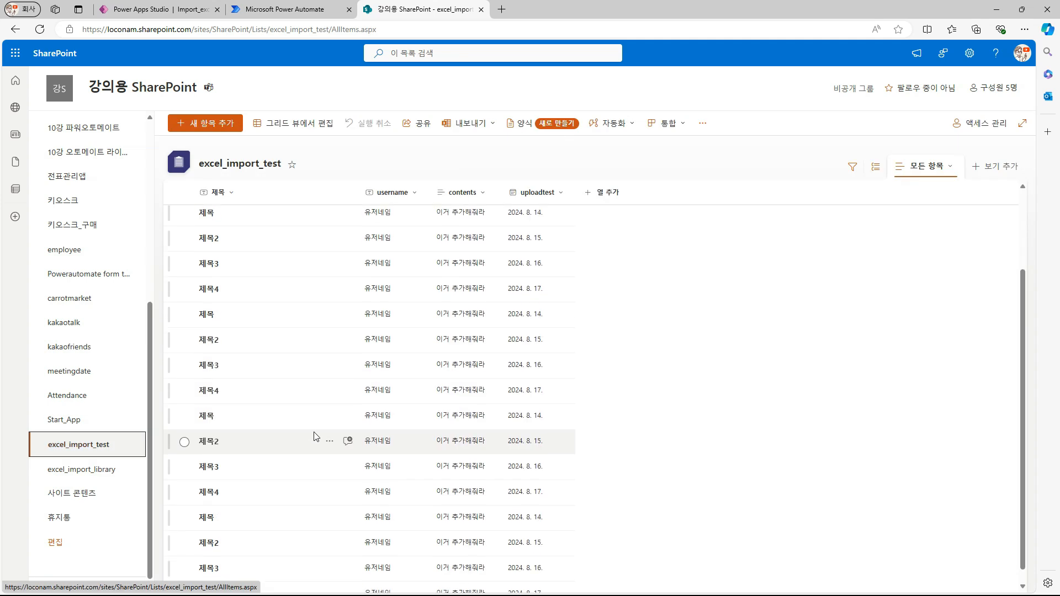
pyautogui.scroll(-1, 255, 469)
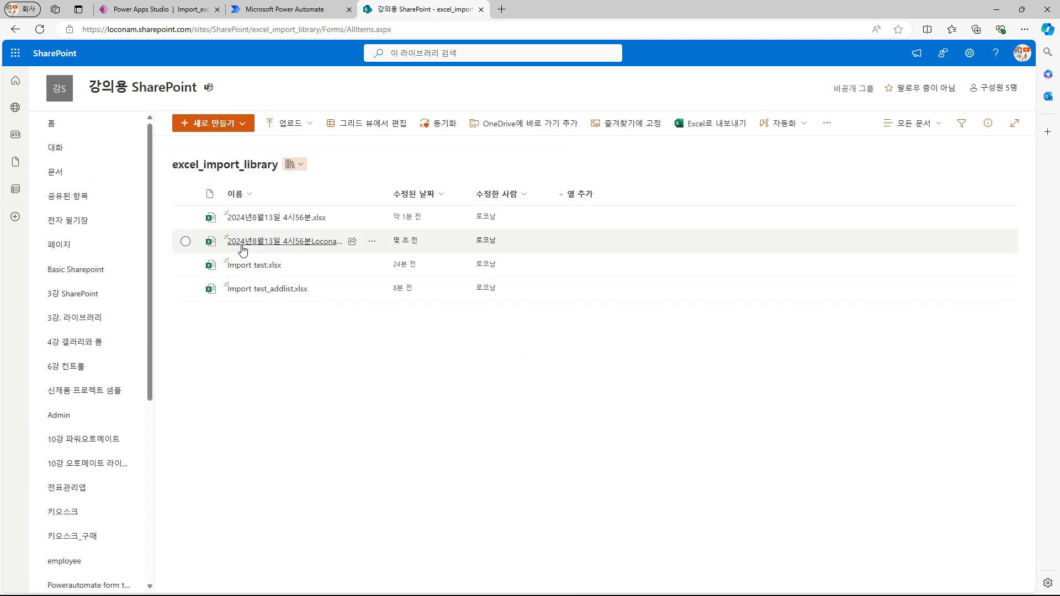
pyautogui.moveTo(329, 249)
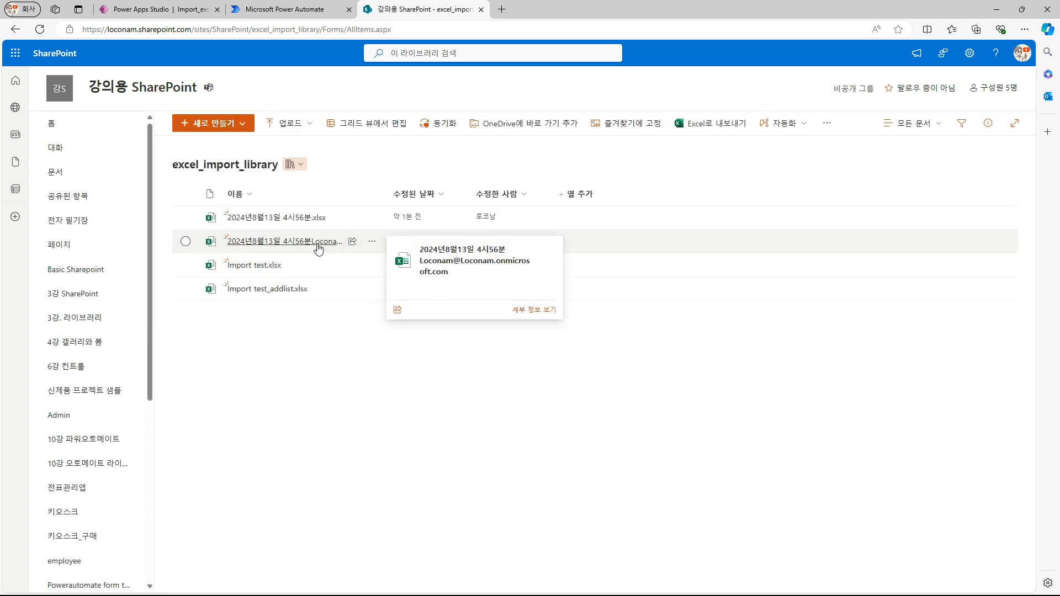